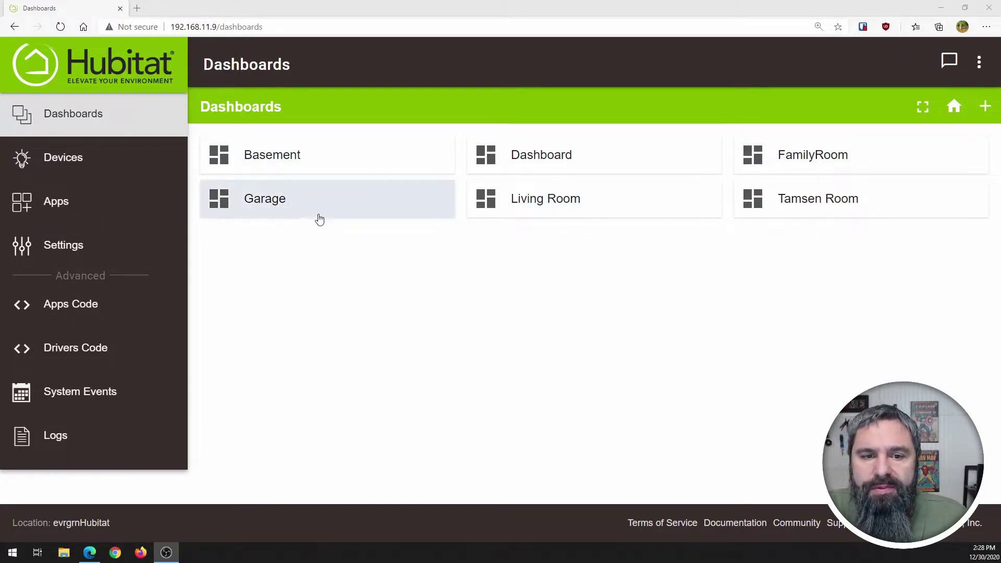
# Look through the Garage and Living Room dashboards, returning to the dashboard list each time.
pyautogui.click(268, 216)
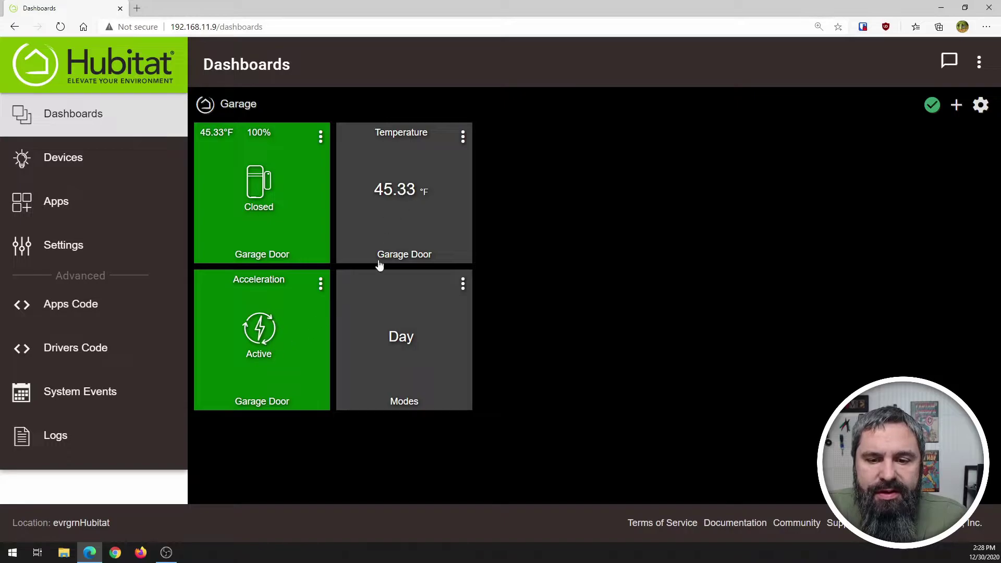
pyautogui.click(65, 123)
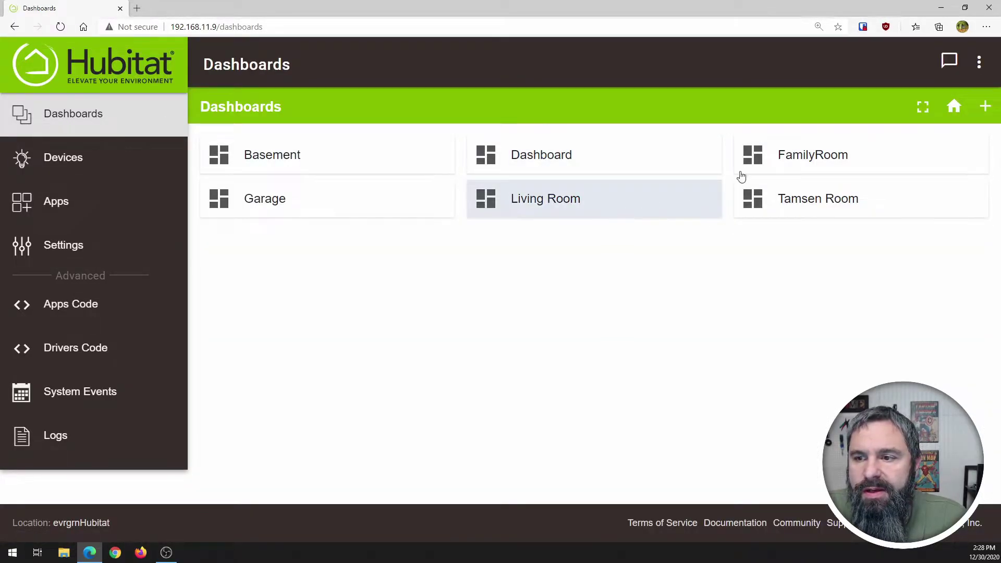
pyautogui.click(599, 198)
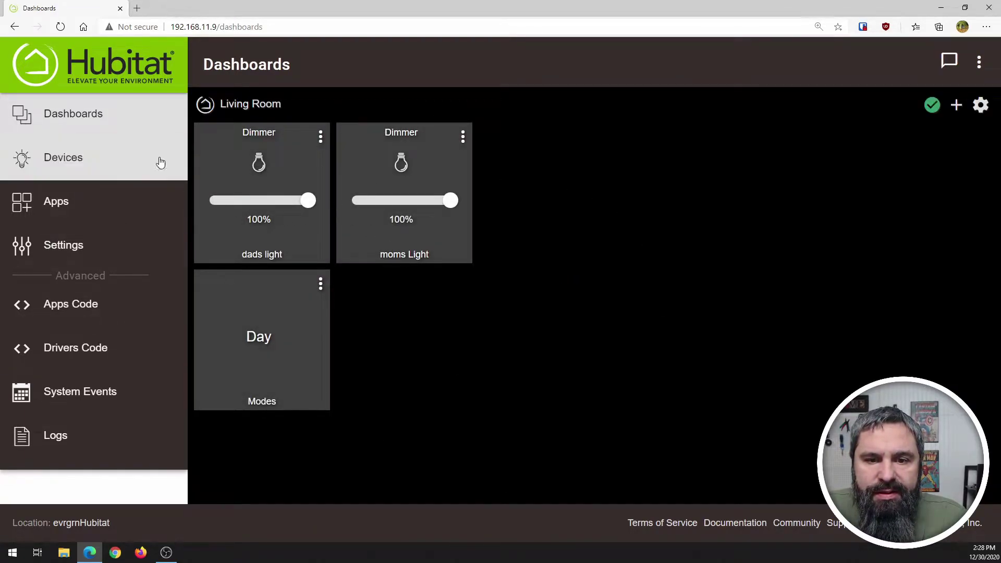
pyautogui.click(59, 120)
# Open the FamilyRoom dashboard and scroll to locate the Outdoor plug tile, which is Off.
pyautogui.click(790, 162)
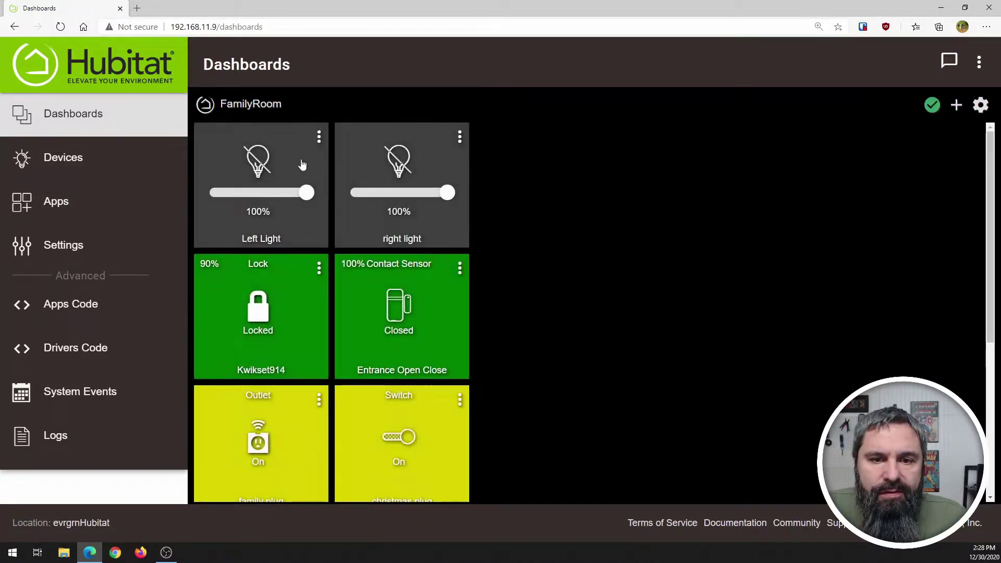
pyautogui.scroll(-2, 305, 350)
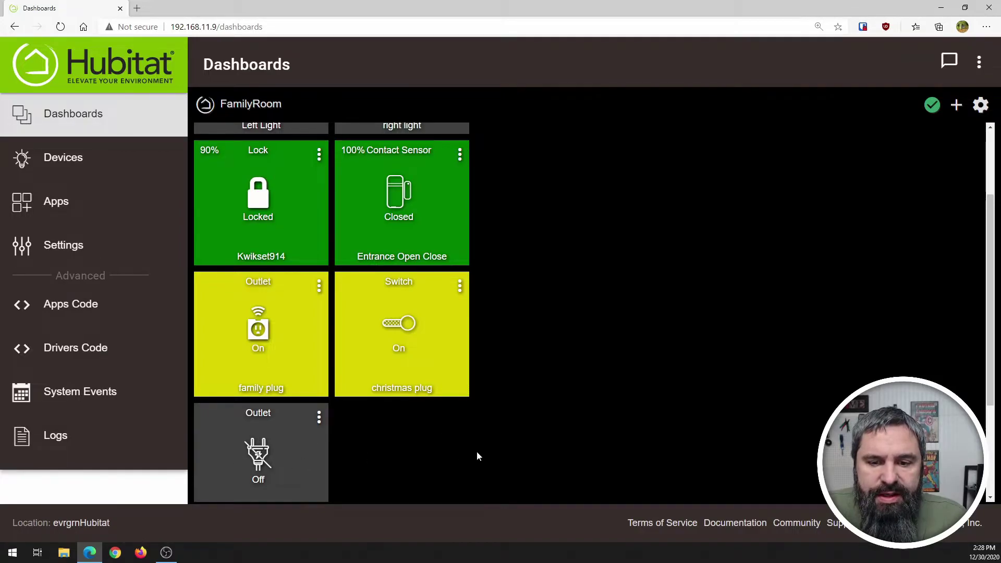
pyautogui.scroll(-3, 306, 401)
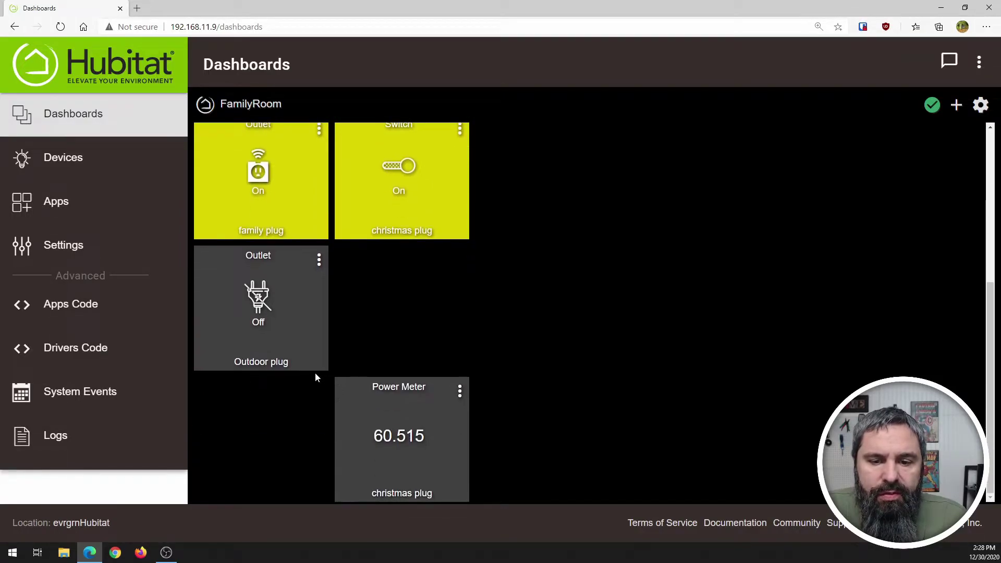
pyautogui.scroll(5, 349, 329)
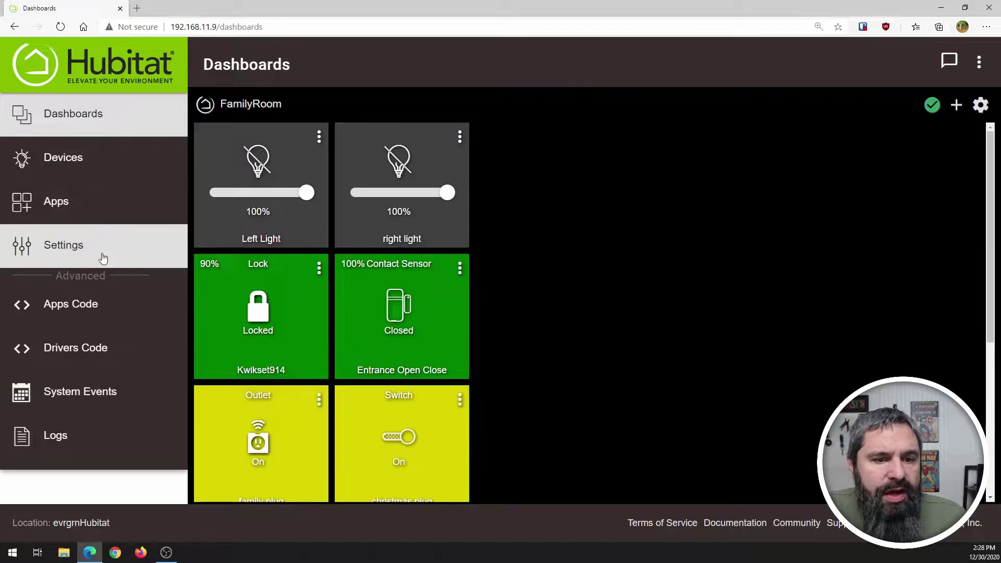
# Scroll the installed apps list down to the 'Turn On Outdoor plug at sunset' Simple Automation Rule.
pyautogui.click(51, 205)
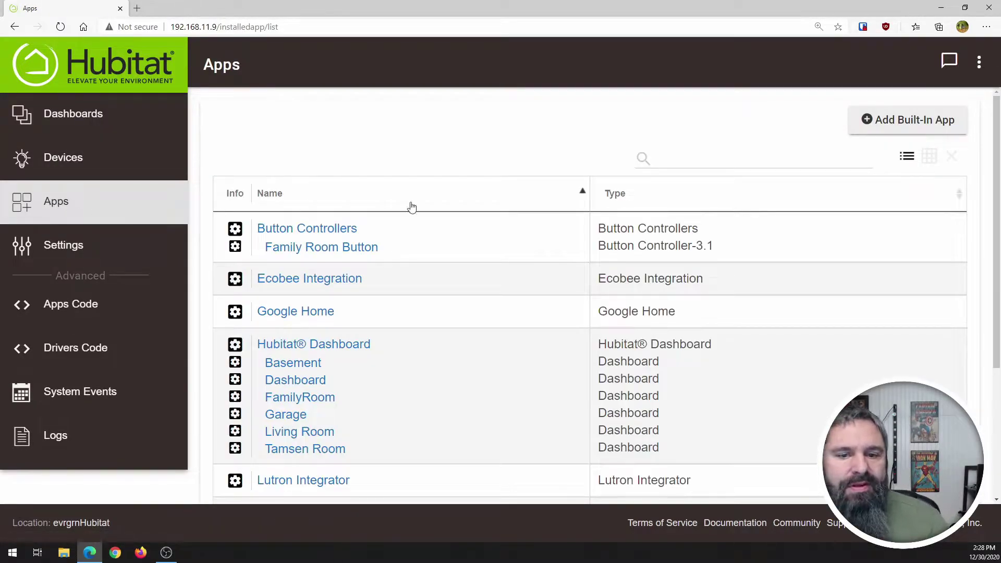
pyautogui.scroll(-2, 522, 224)
pyautogui.scroll(2, 488, 156)
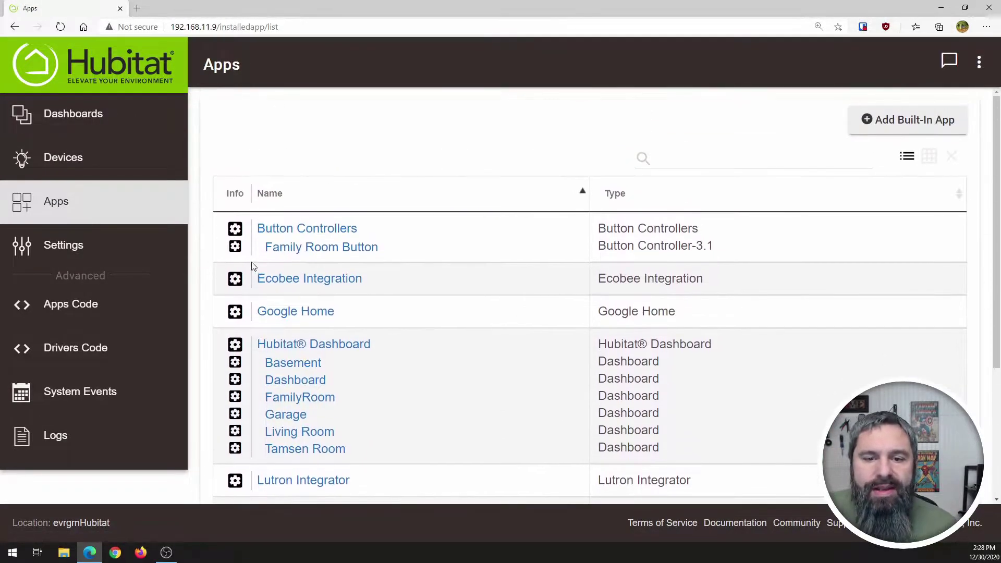
pyautogui.scroll(-1, 459, 261)
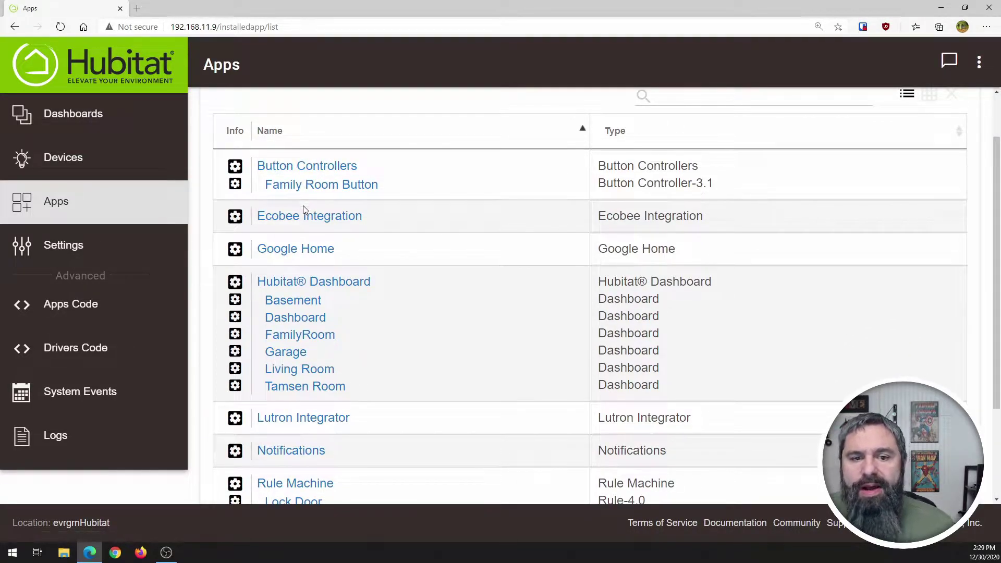
pyautogui.scroll(-1, 308, 211)
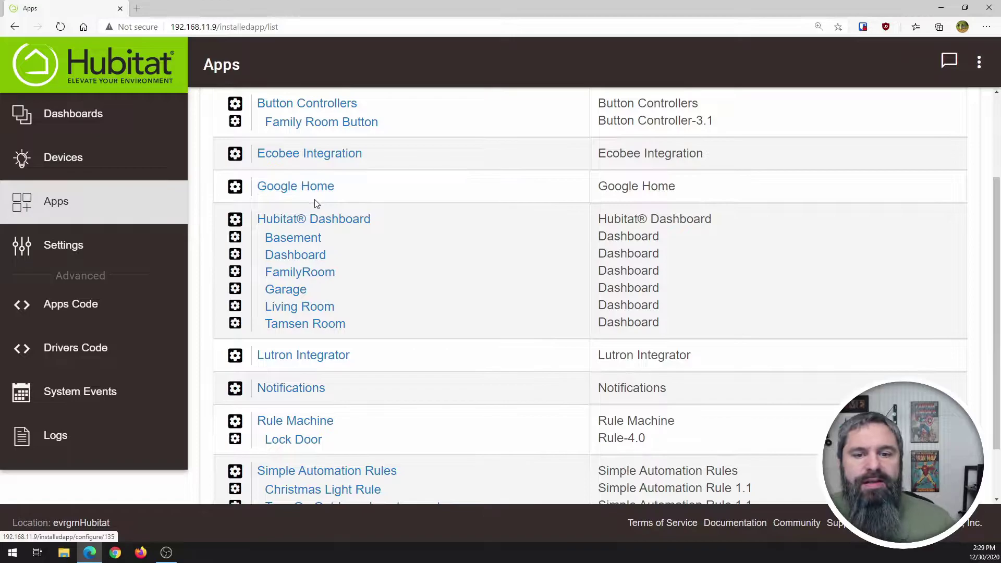
pyautogui.scroll(-1, 313, 203)
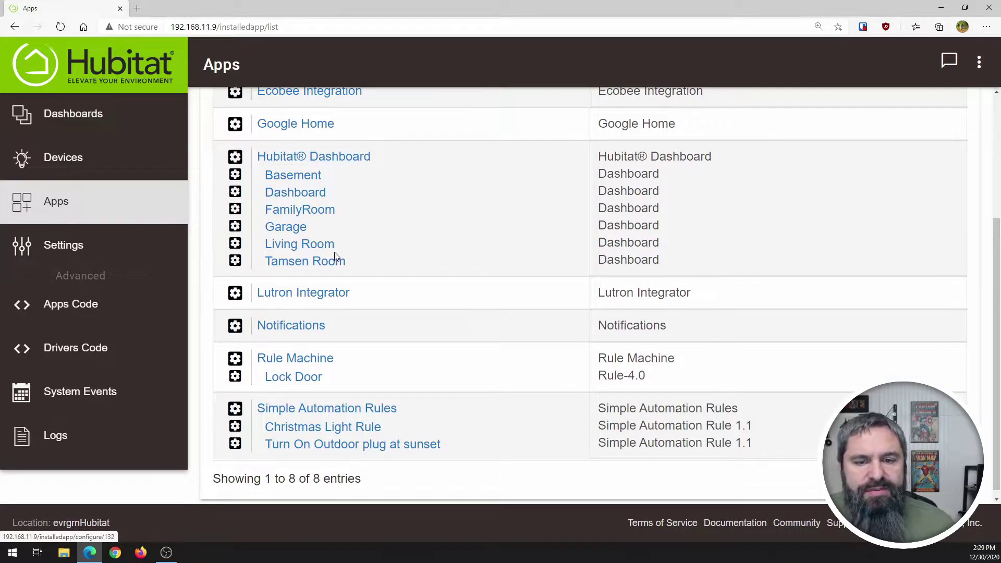
pyautogui.scroll(-1, 334, 256)
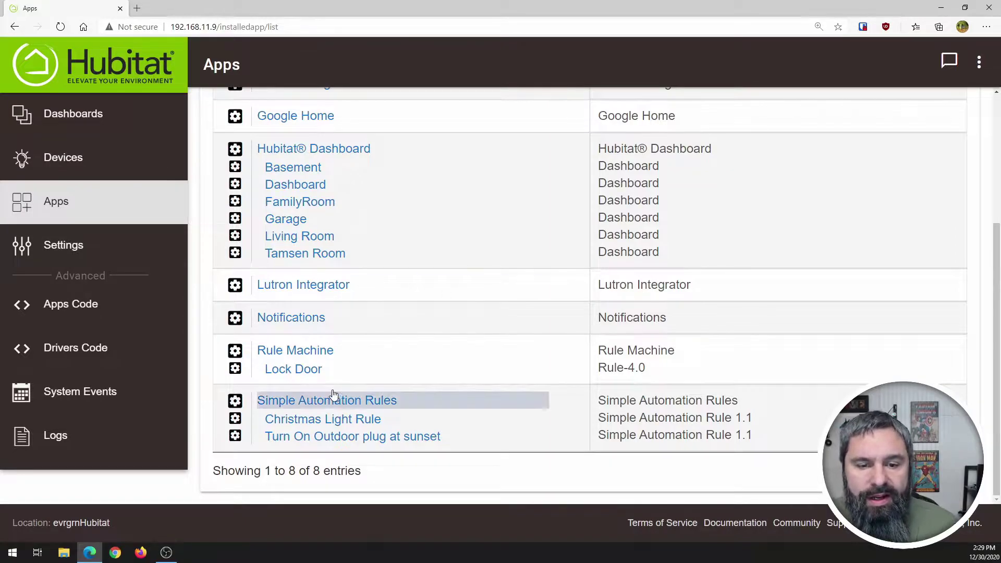
pyautogui.click(302, 357)
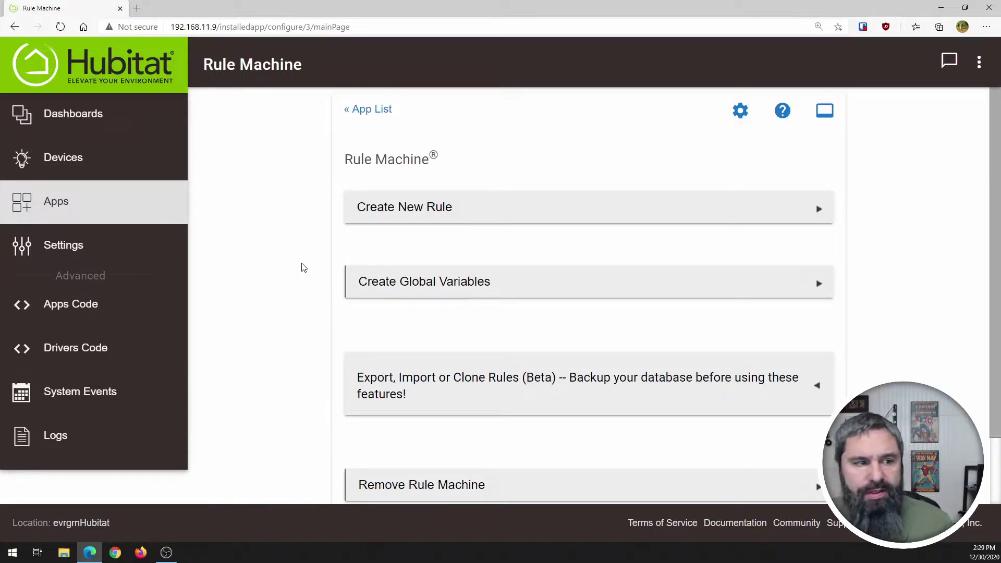
pyautogui.scroll(-2, 304, 268)
pyautogui.click(38, 203)
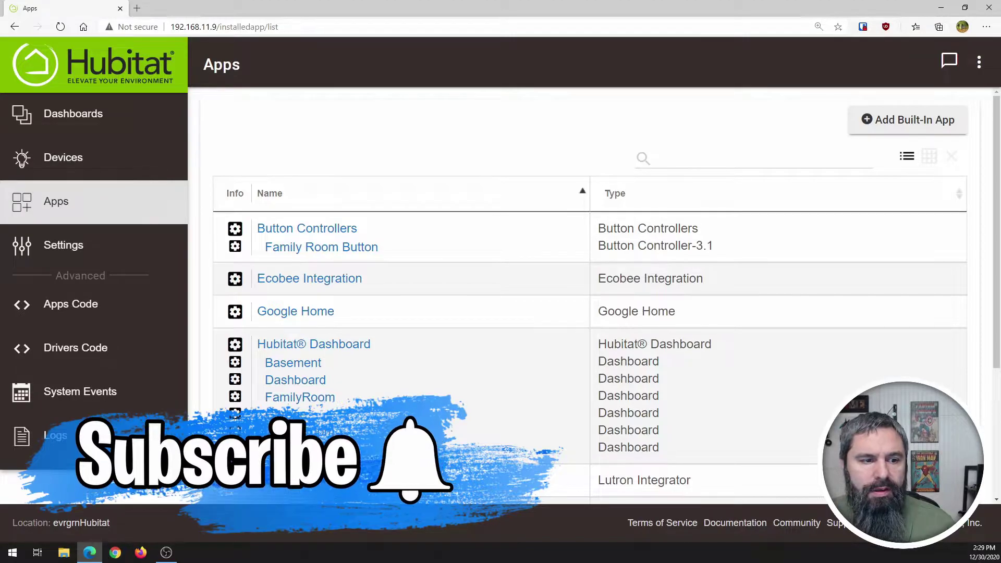
pyautogui.scroll(-4, 590, 292)
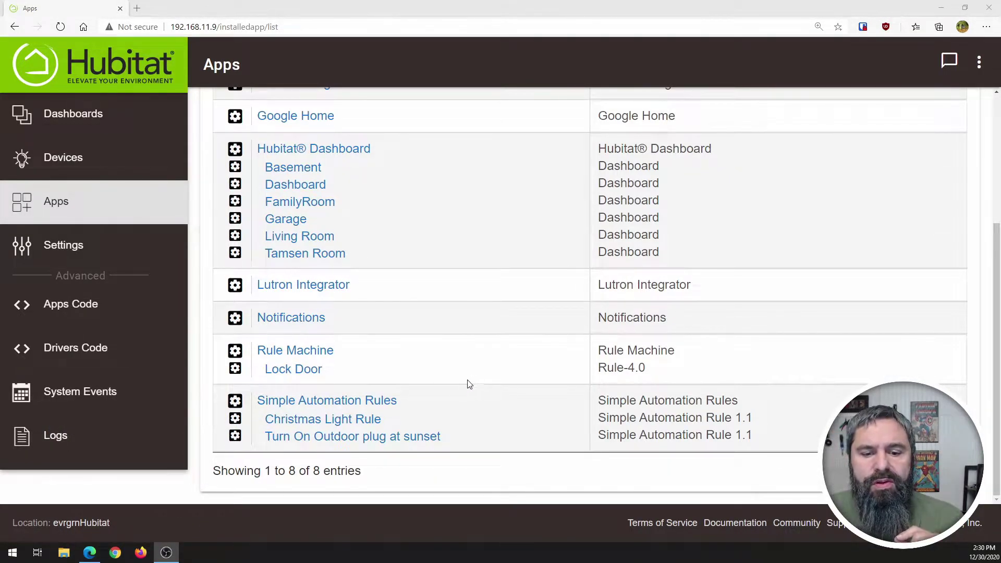
pyautogui.click(342, 405)
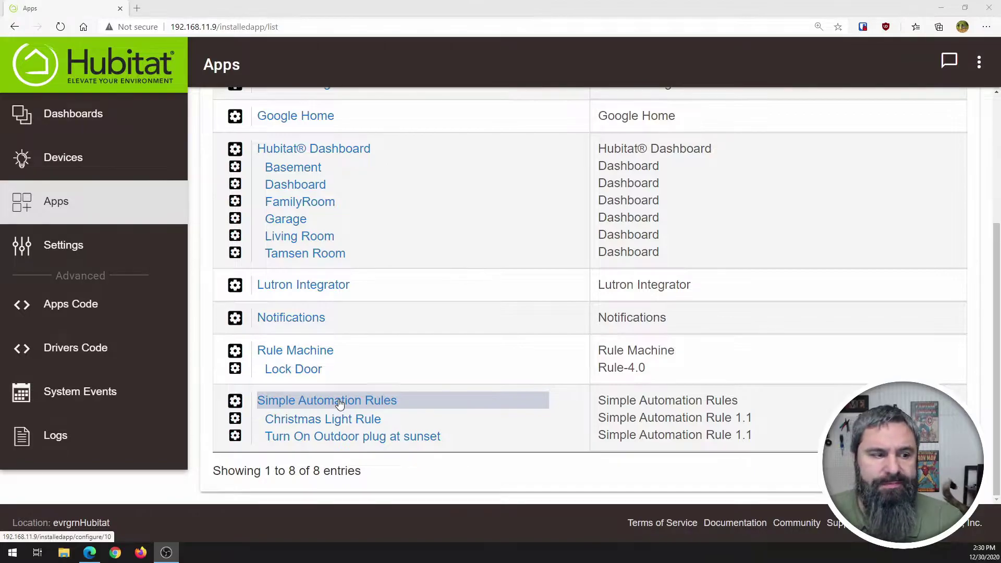
pyautogui.click(355, 405)
pyautogui.click(355, 406)
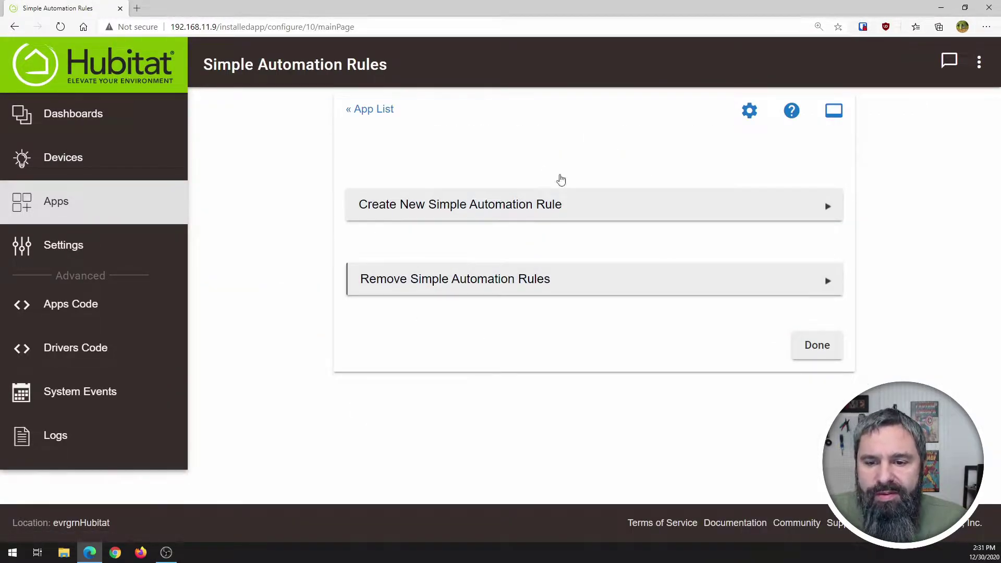
pyautogui.click(359, 108)
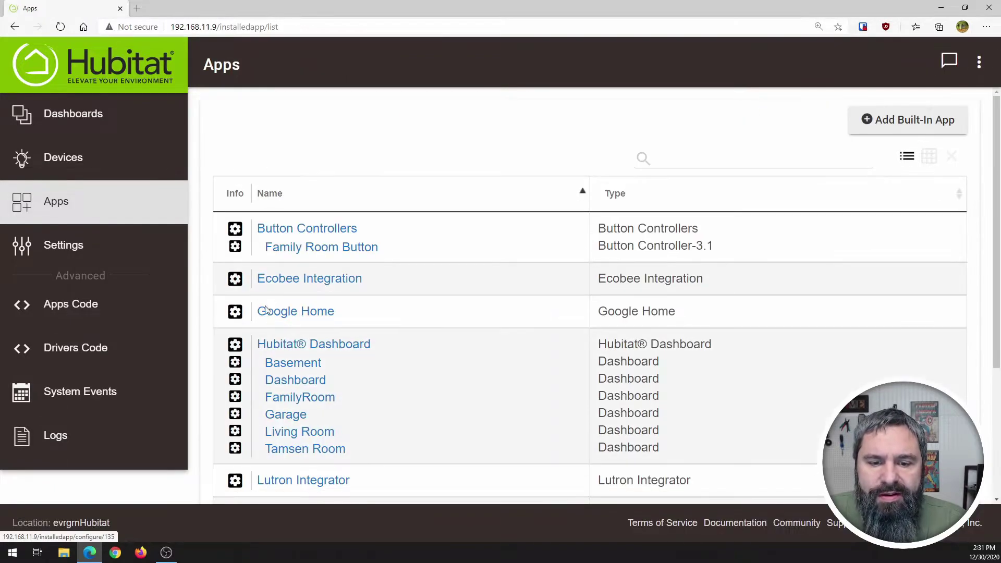
pyautogui.scroll(-4, 257, 334)
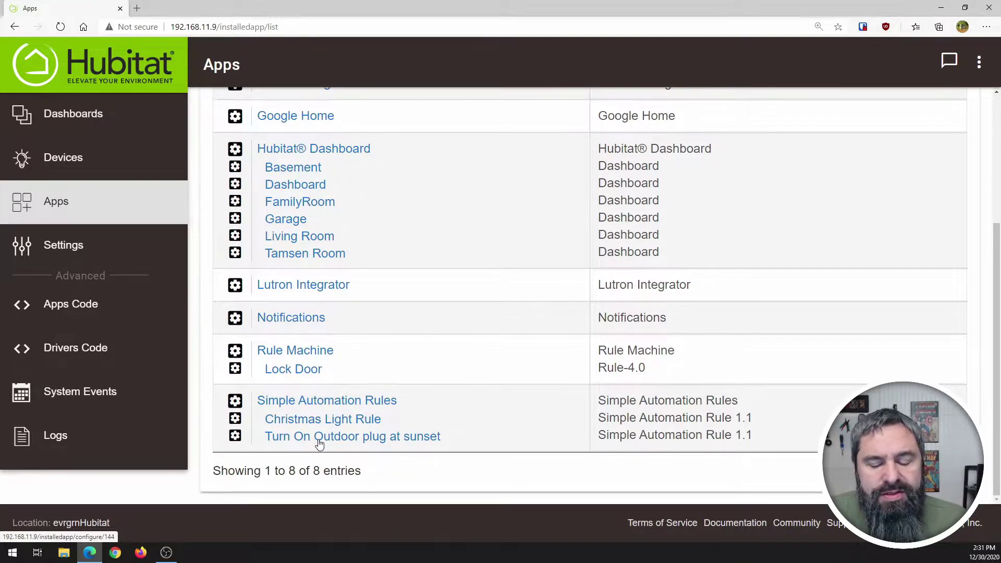
# Open the 'Turn On Outdoor plug at sunset' rule to review its sunset-on, sunrise-off settings.
pyautogui.click(319, 441)
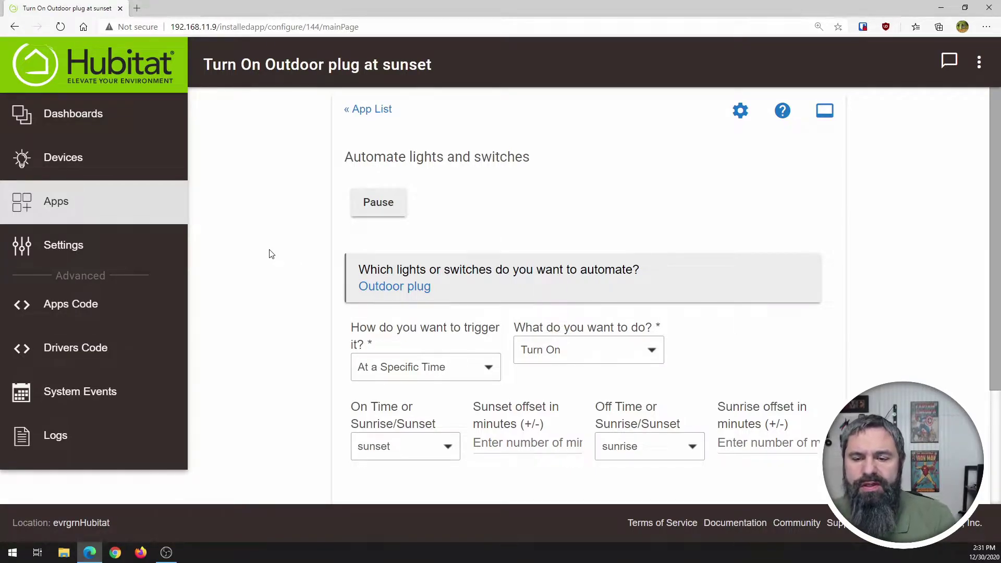
pyautogui.scroll(-1, 269, 254)
pyautogui.scroll(1, 269, 254)
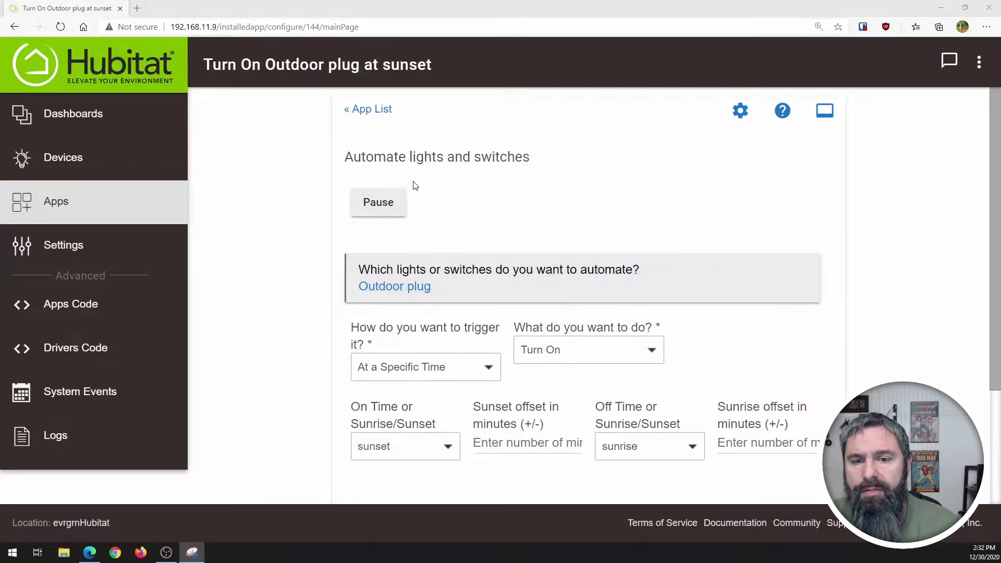
# Remove the 'Turn On Outdoor plug at sunset' rule and confirm with OK, leaving Christmas Light Rule.
pyautogui.scroll(-3, 521, 374)
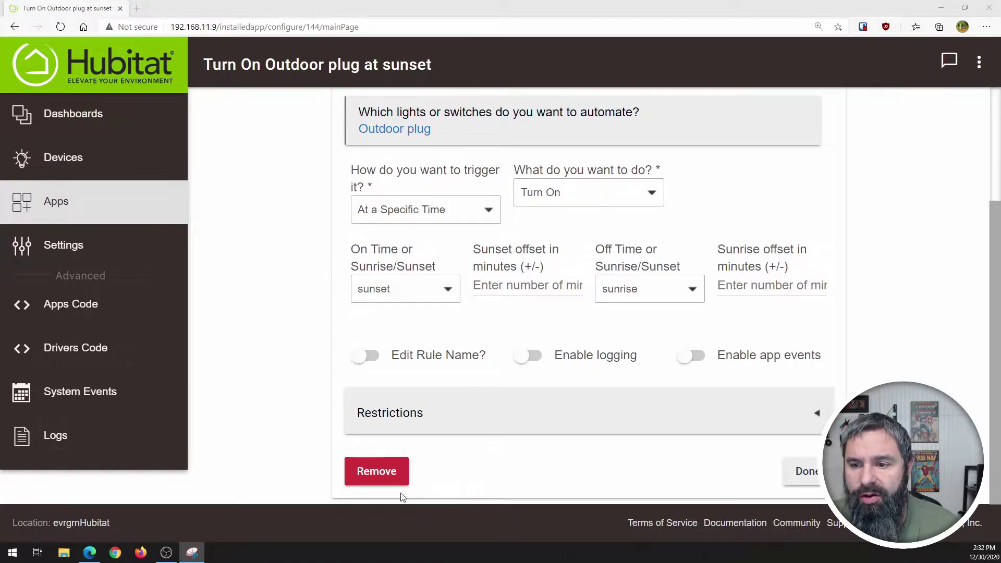
pyautogui.click(385, 474)
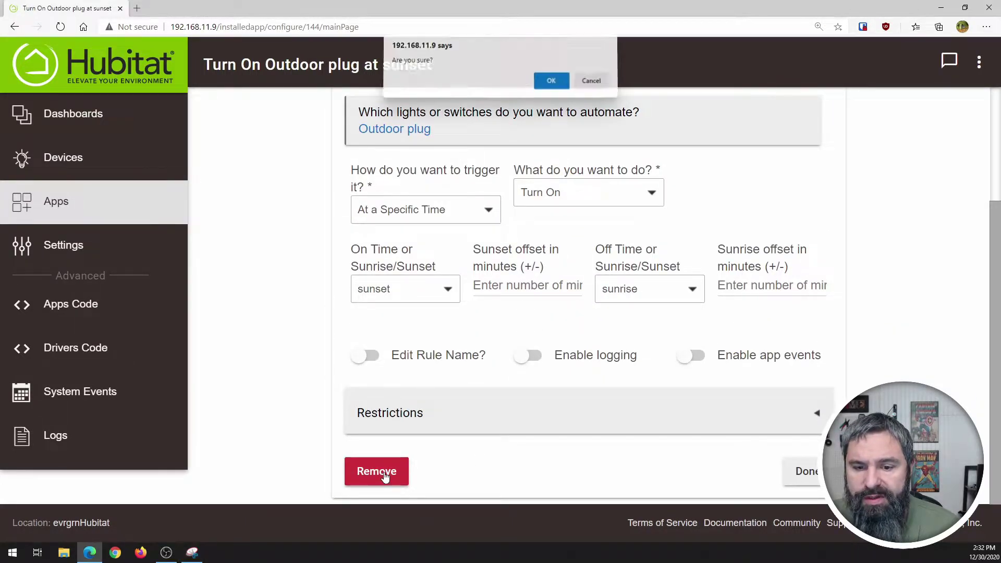
pyautogui.click(550, 83)
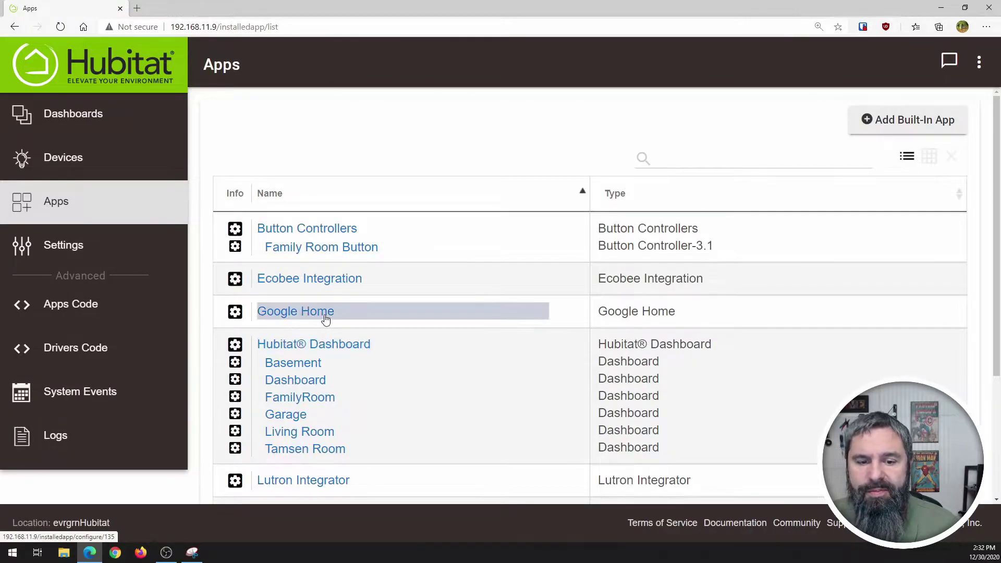
pyautogui.scroll(-3, 326, 320)
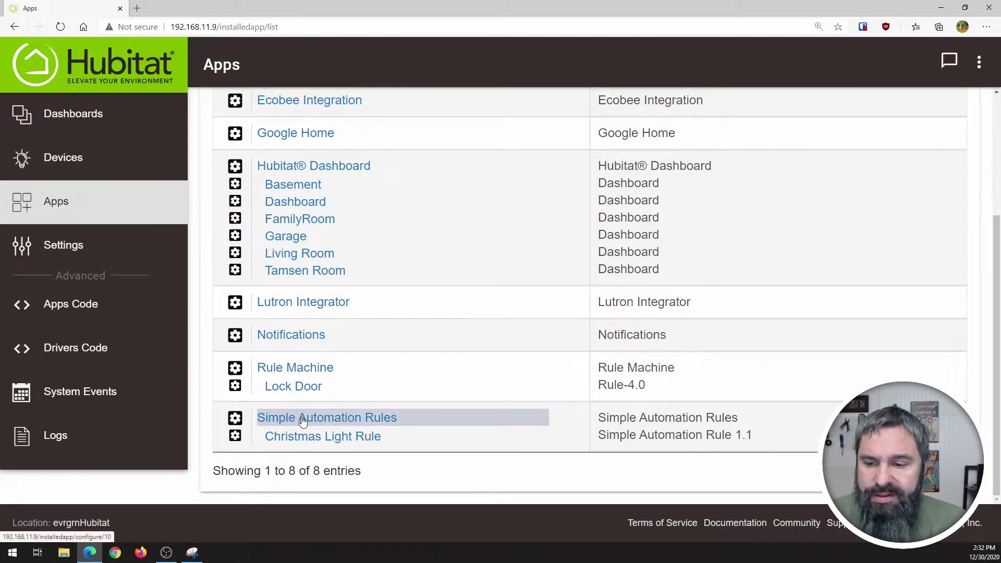
pyautogui.scroll(4, 335, 422)
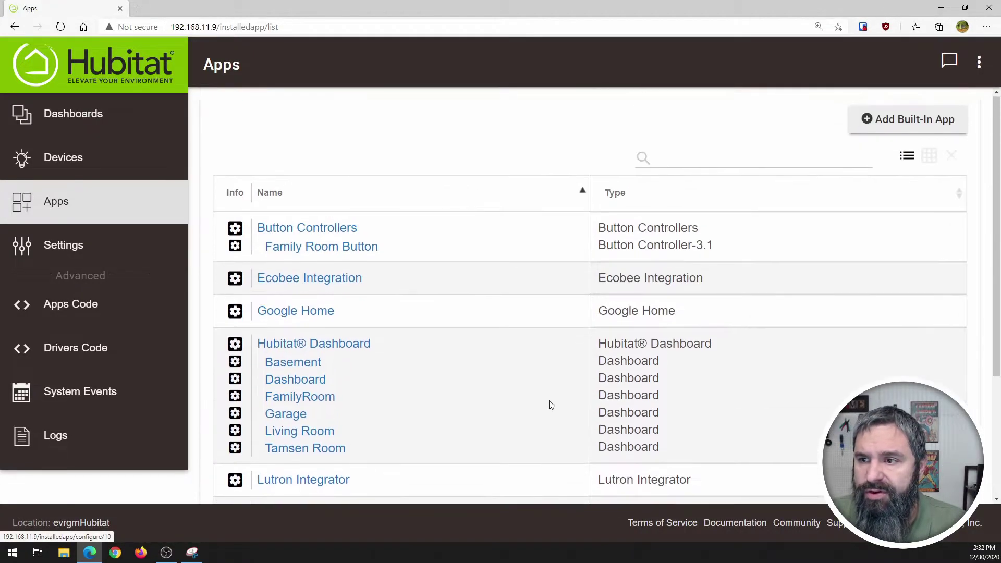
# Search the built-in apps for 'rul' and pick Simple Automation Rules.
pyautogui.click(906, 121)
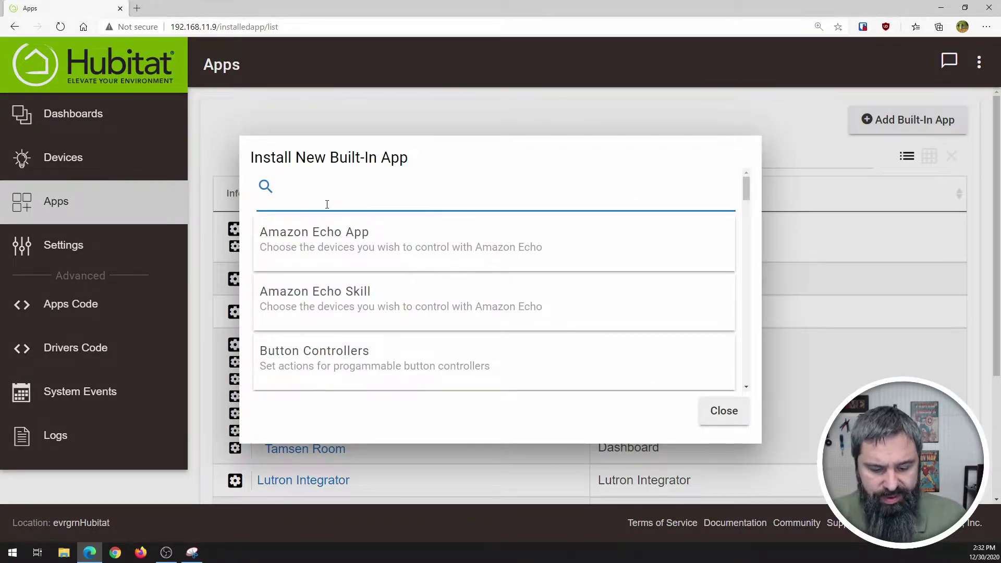
pyautogui.write('rule')
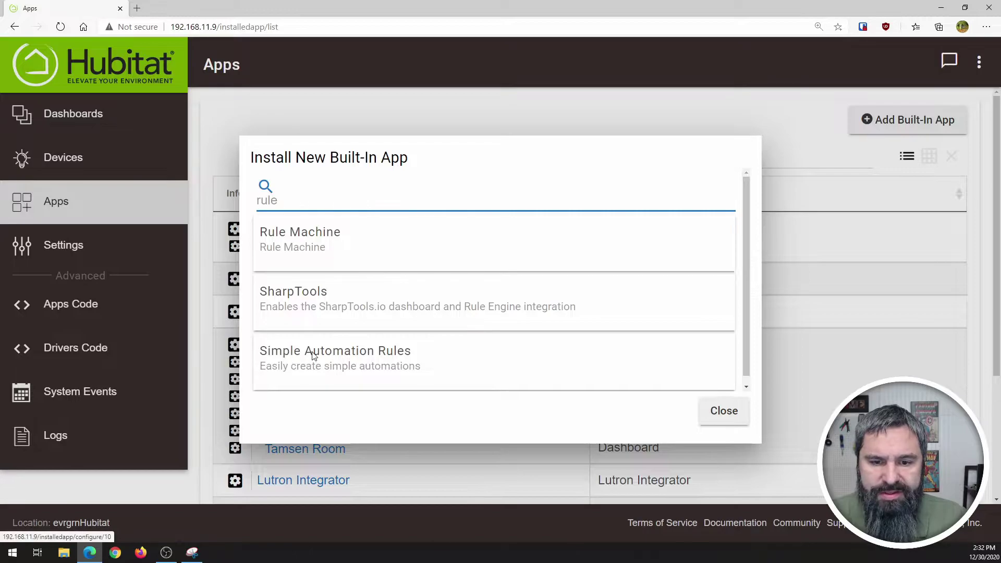
pyautogui.click(367, 358)
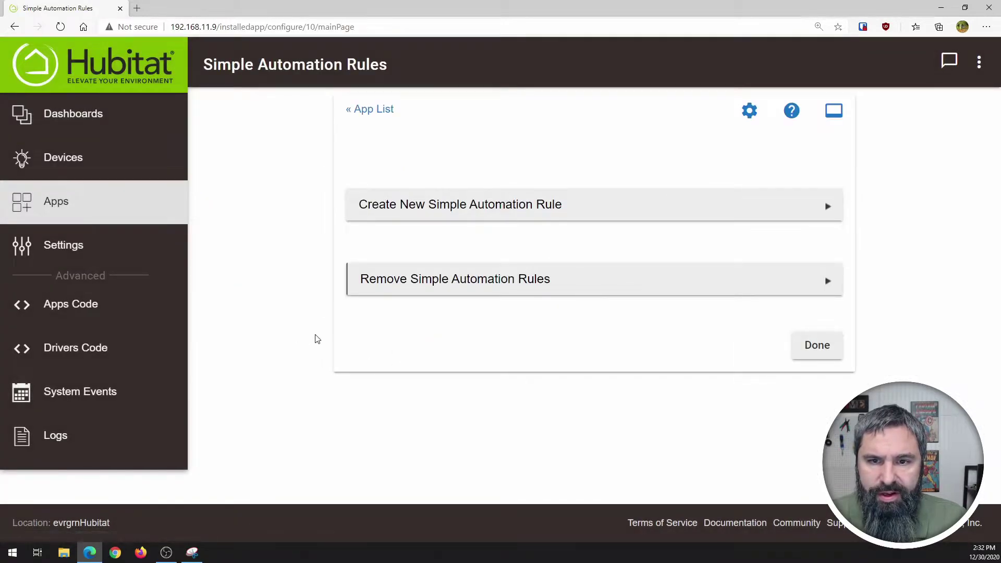
# Go back to the installed apps list and open Simple Automation Rules from there.
pyautogui.click(377, 114)
pyautogui.scroll(-3, 450, 315)
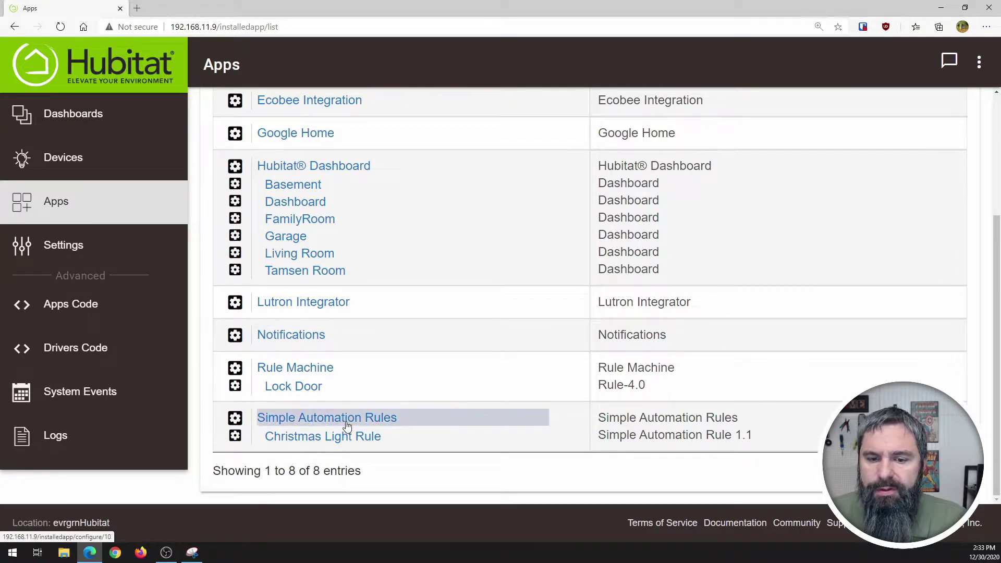
pyautogui.click(339, 423)
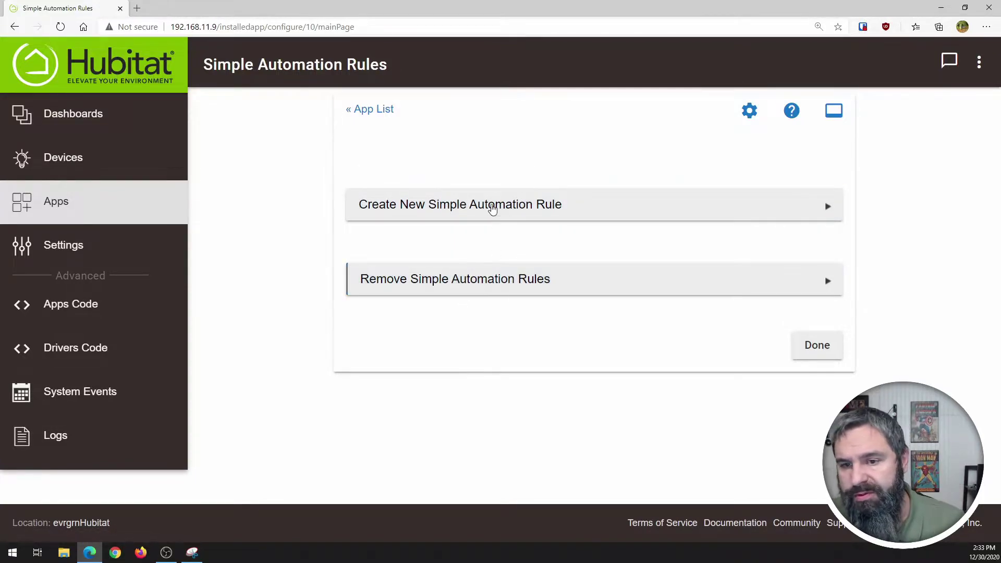
# Create a new simple automation rule with Outdoor plug ticked as its switch, and update it.
pyautogui.click(492, 207)
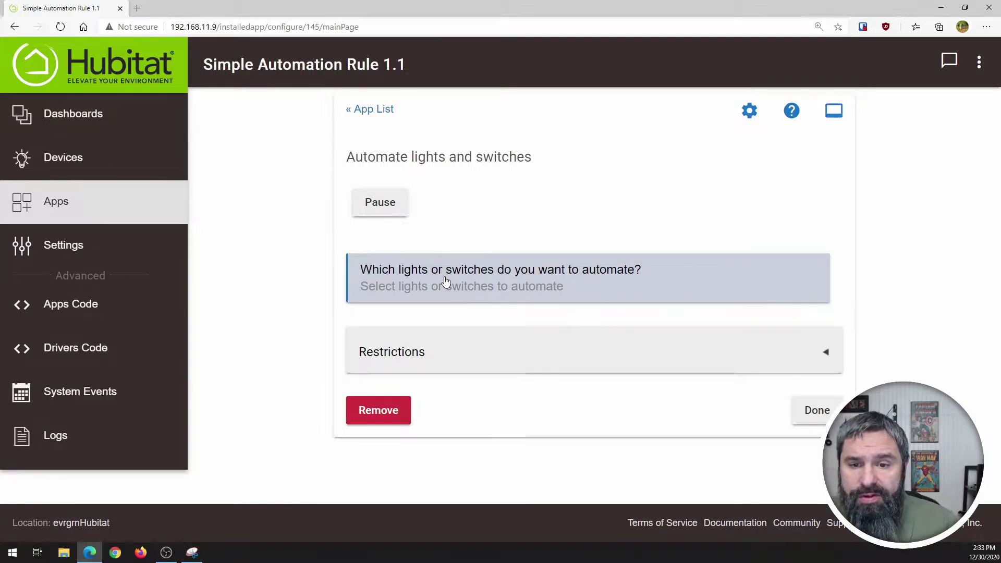
pyautogui.click(446, 281)
pyautogui.scroll(-1, 295, 250)
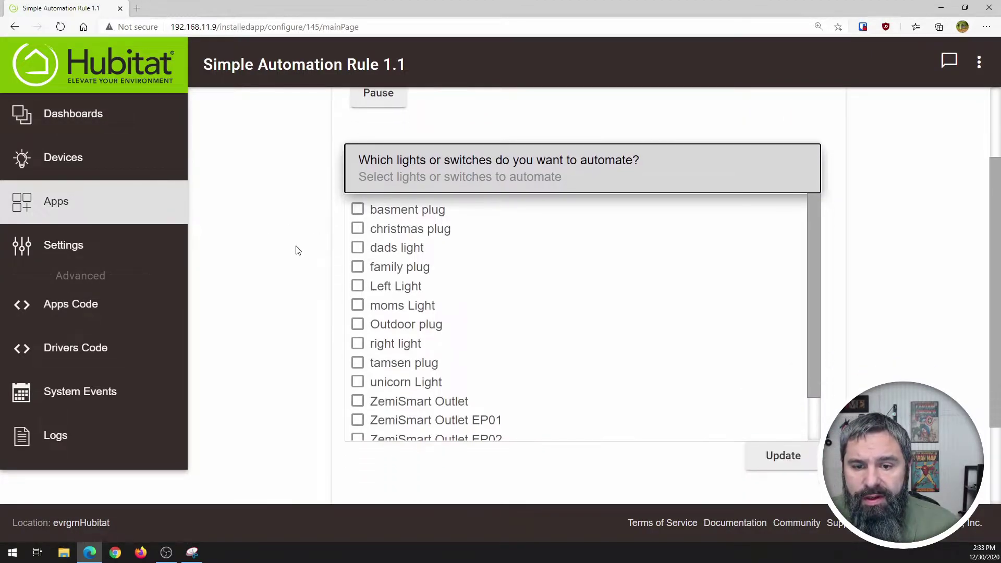
pyautogui.scroll(-1, 299, 249)
pyautogui.moveTo(816, 195); pyautogui.dragTo(814, 150)
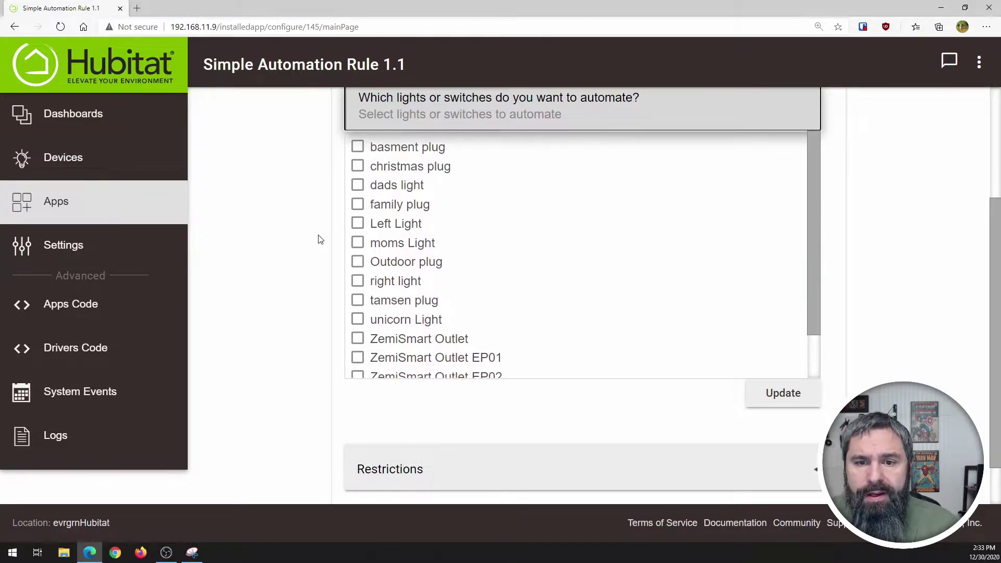
pyautogui.click(357, 262)
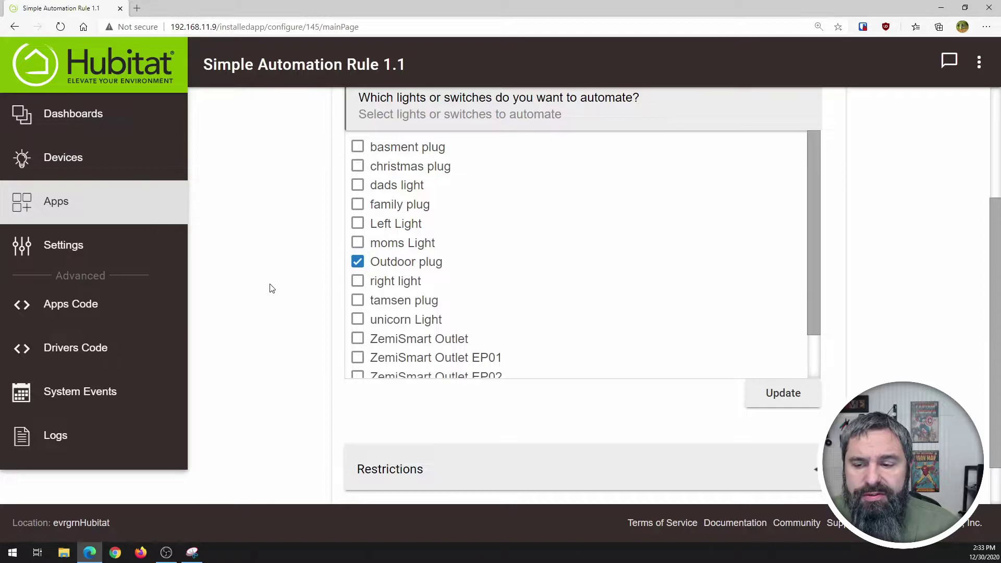
pyautogui.scroll(1, 285, 300)
pyautogui.click(784, 455)
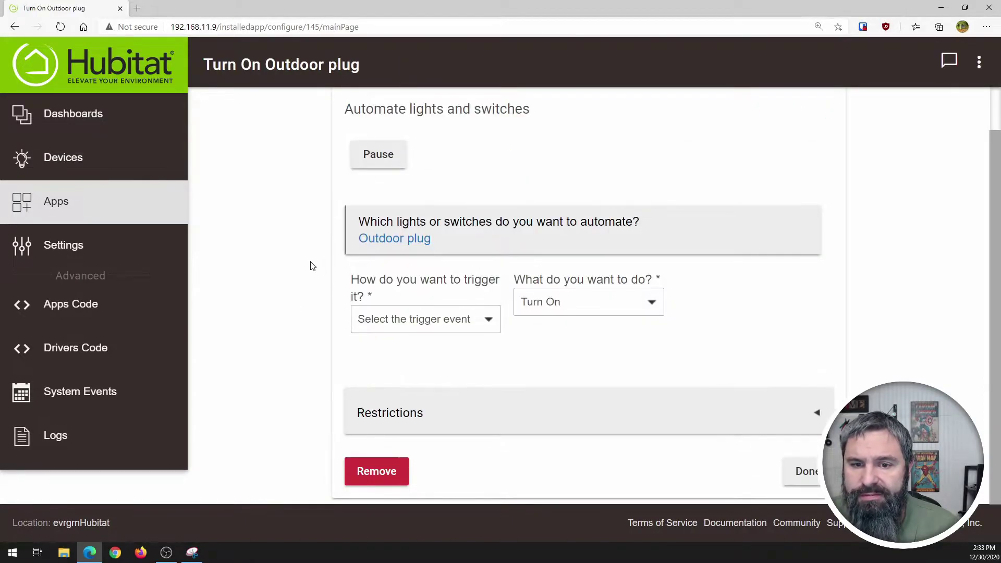
# Set the Outdoor plug rule's trigger to At a Specific Time and show the action choices.
pyautogui.scroll(1, 312, 267)
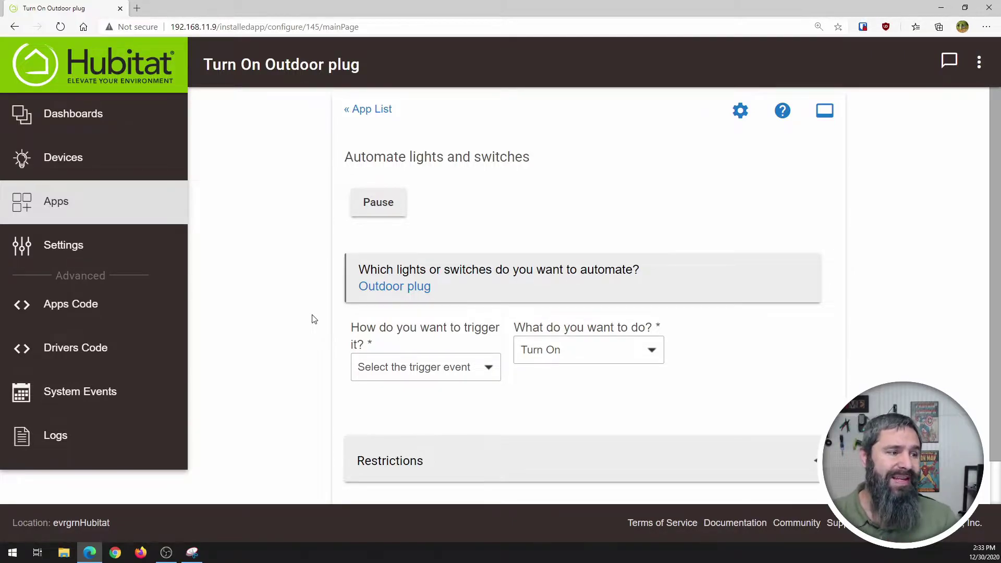
pyautogui.hotkey('alt', 'Tab')
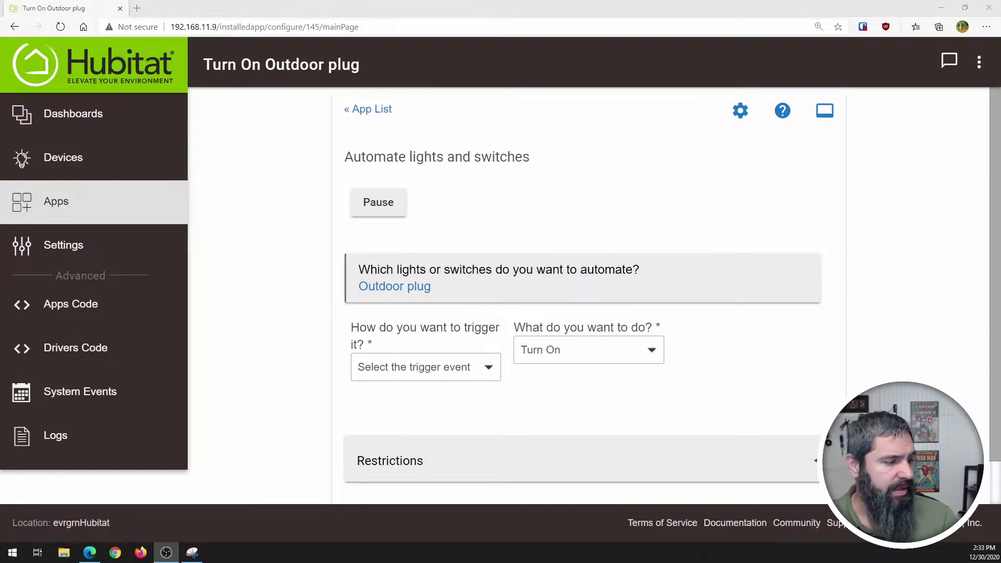
pyautogui.hotkey('alt', 'Tab')
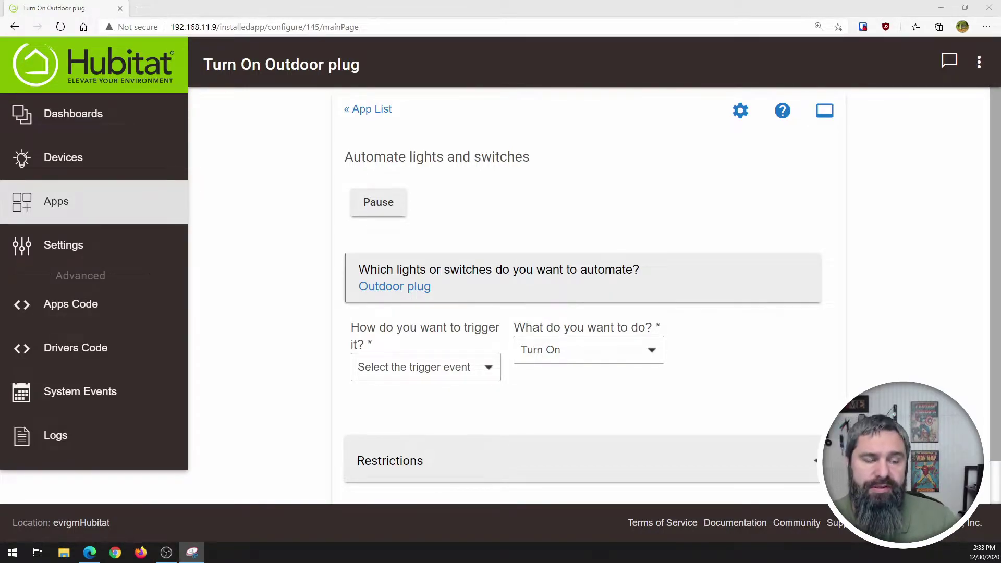
pyautogui.click(492, 372)
pyautogui.scroll(-2, 305, 367)
pyautogui.scroll(-2, 305, 367)
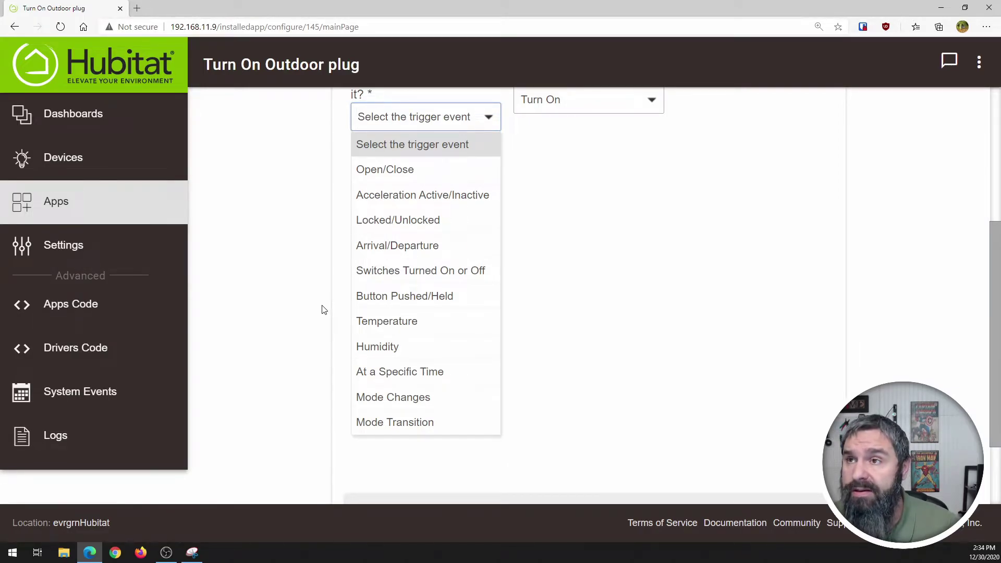
pyautogui.click(374, 372)
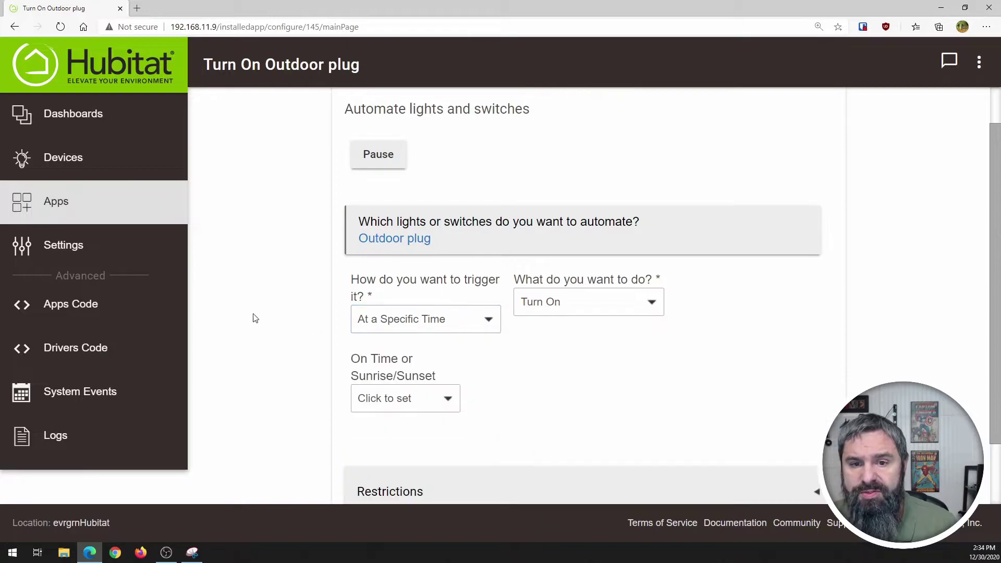
pyautogui.scroll(-1, 308, 320)
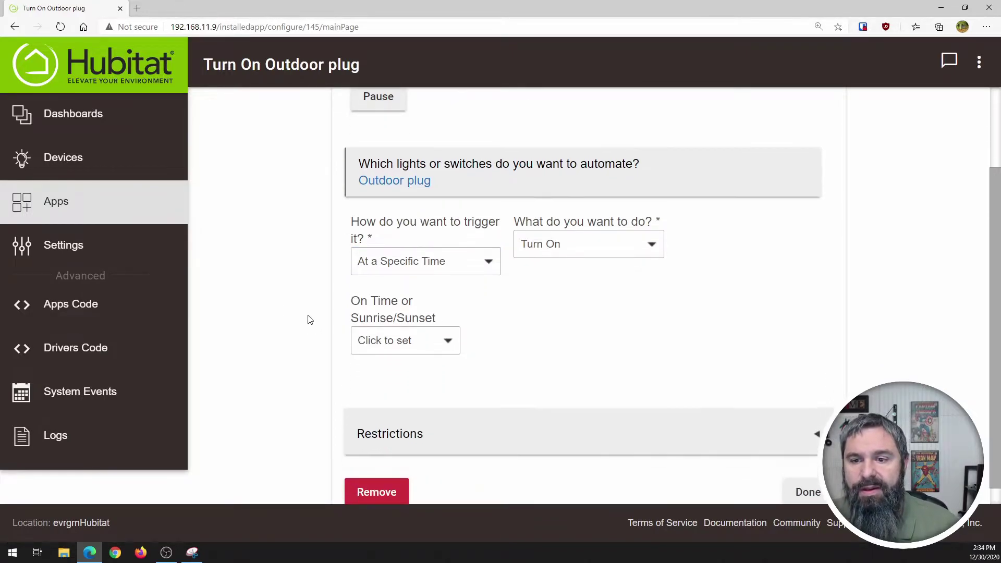
pyautogui.click(657, 243)
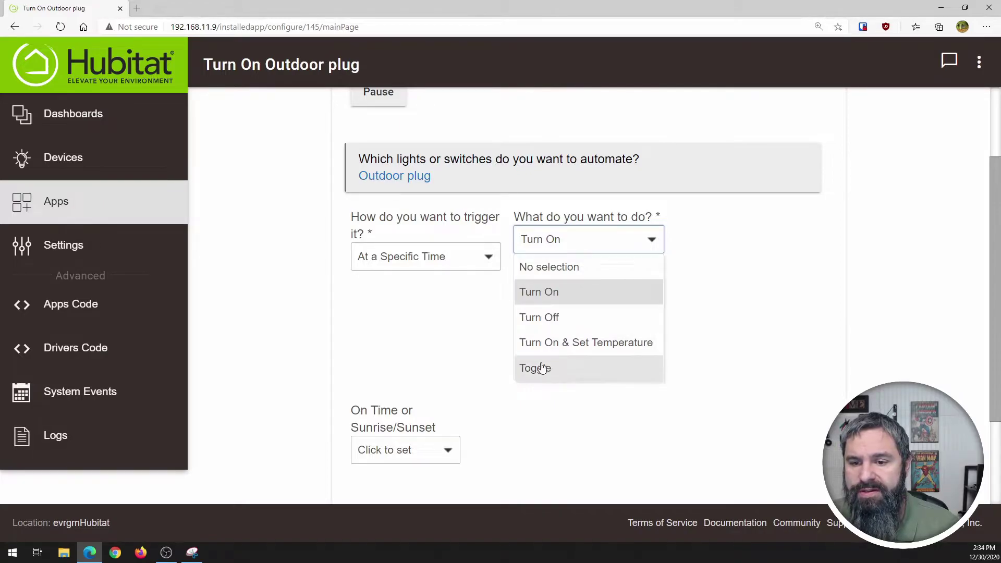
# Keep Turn On, set On Time to sunset and Off Time to sunrise, then save with Done.
pyautogui.click(689, 244)
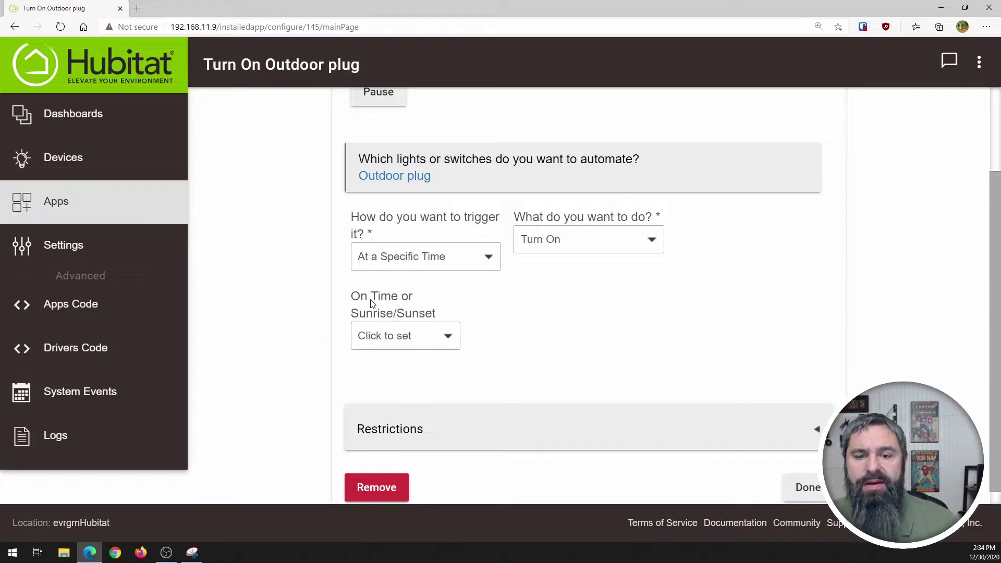
pyautogui.click(448, 337)
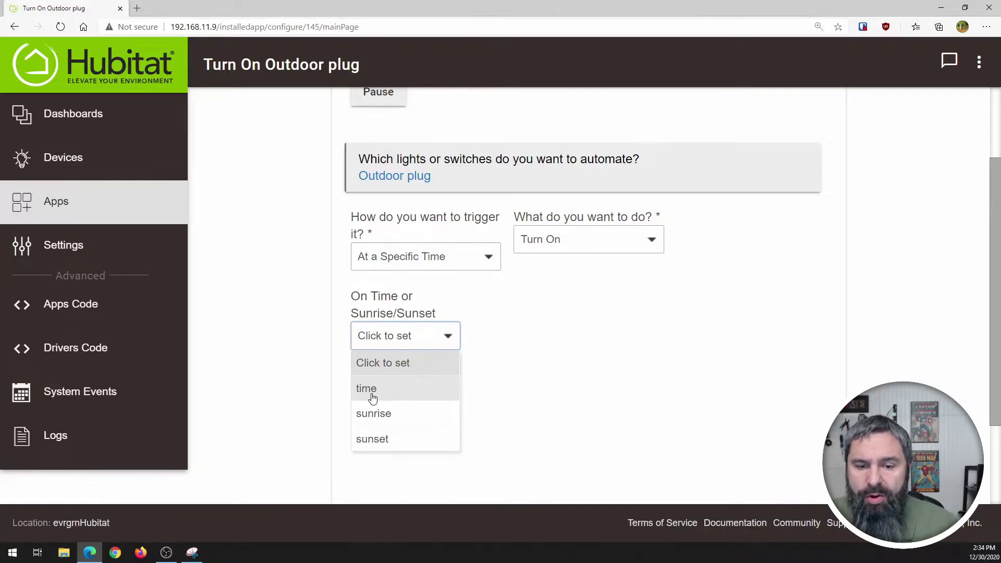
pyautogui.click(377, 443)
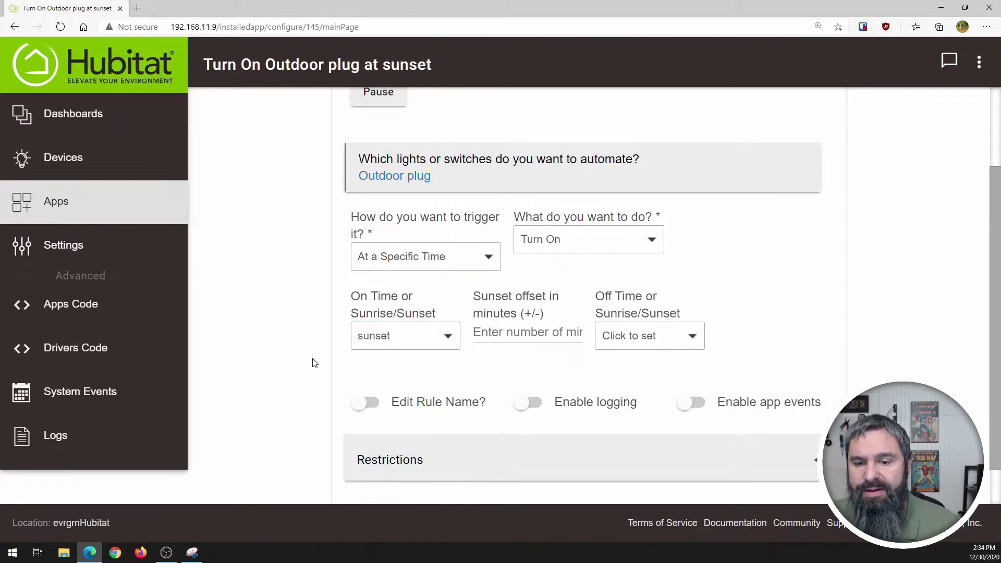
pyautogui.scroll(-1, 307, 354)
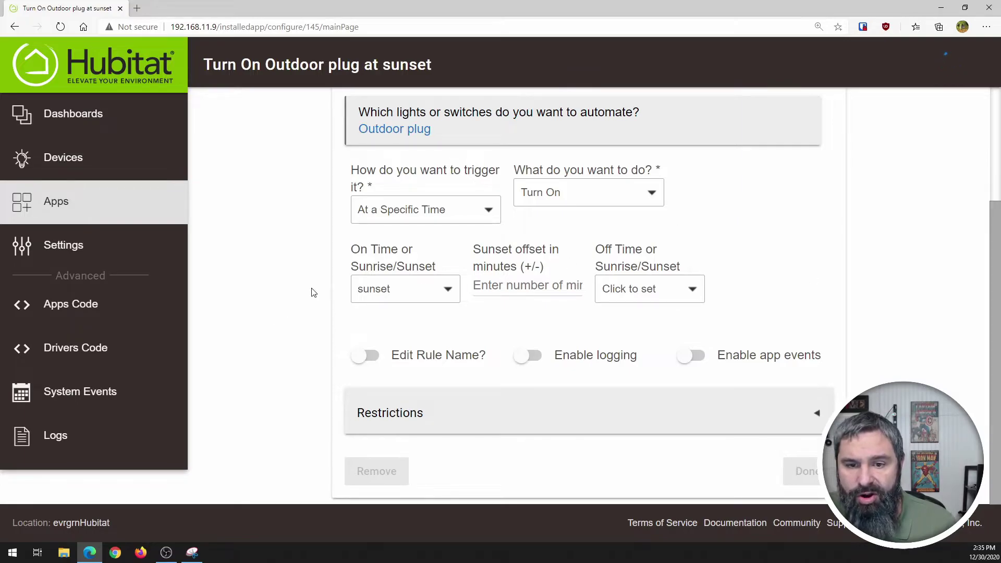
pyautogui.click(639, 291)
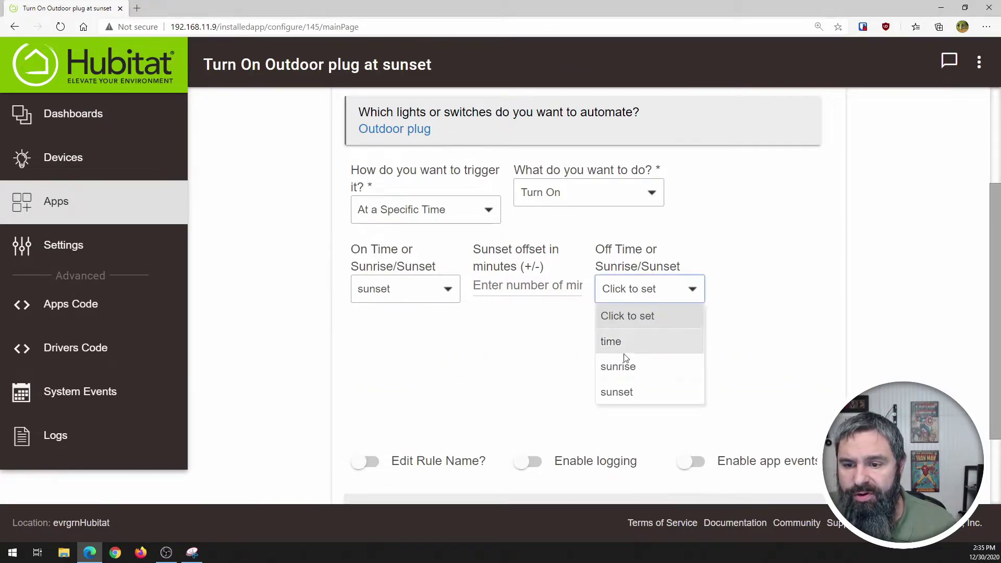
pyautogui.click(619, 372)
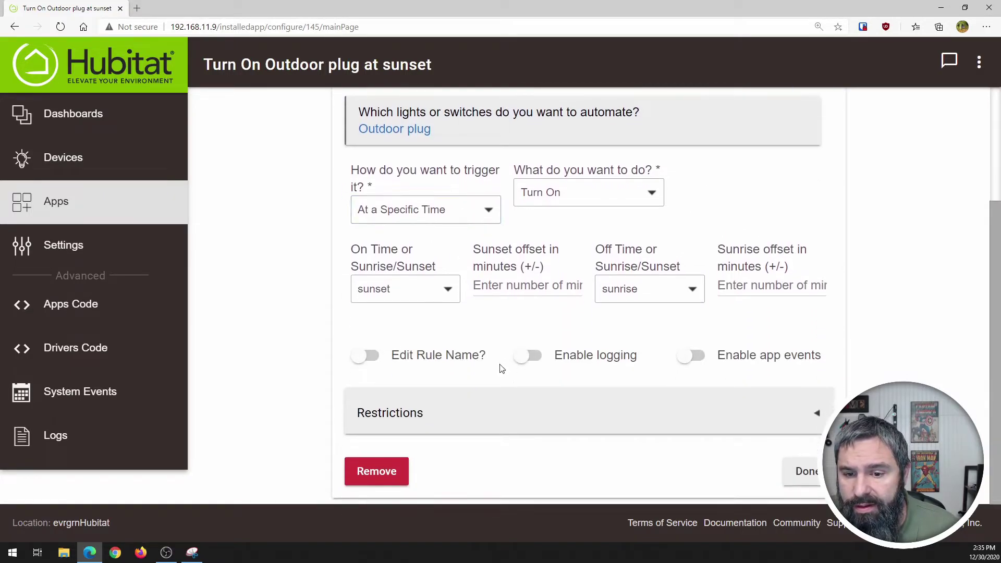
pyautogui.click(812, 478)
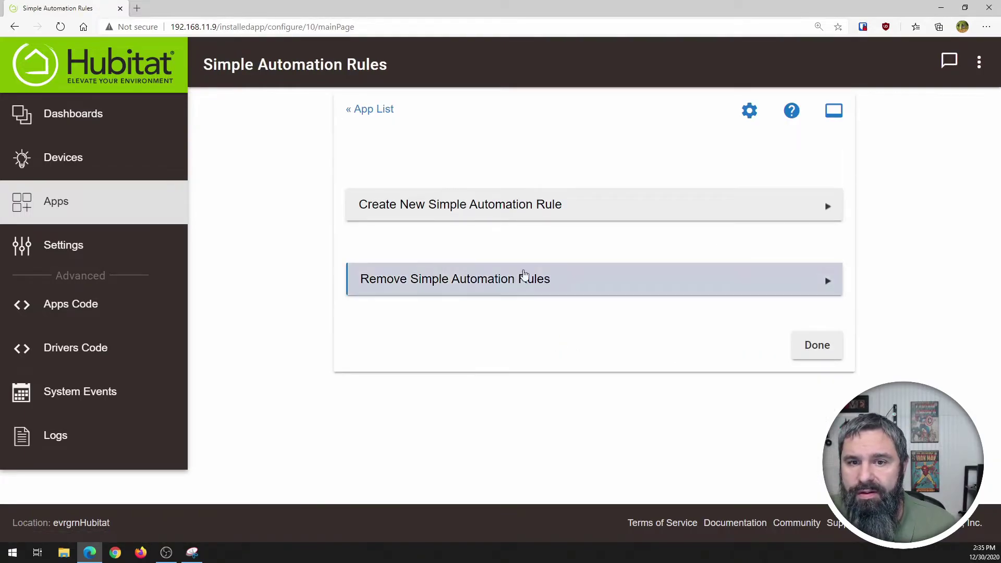
# From the apps list, view the new Outdoor plug rule's status details.
pyautogui.click(371, 109)
pyautogui.scroll(-3, 301, 333)
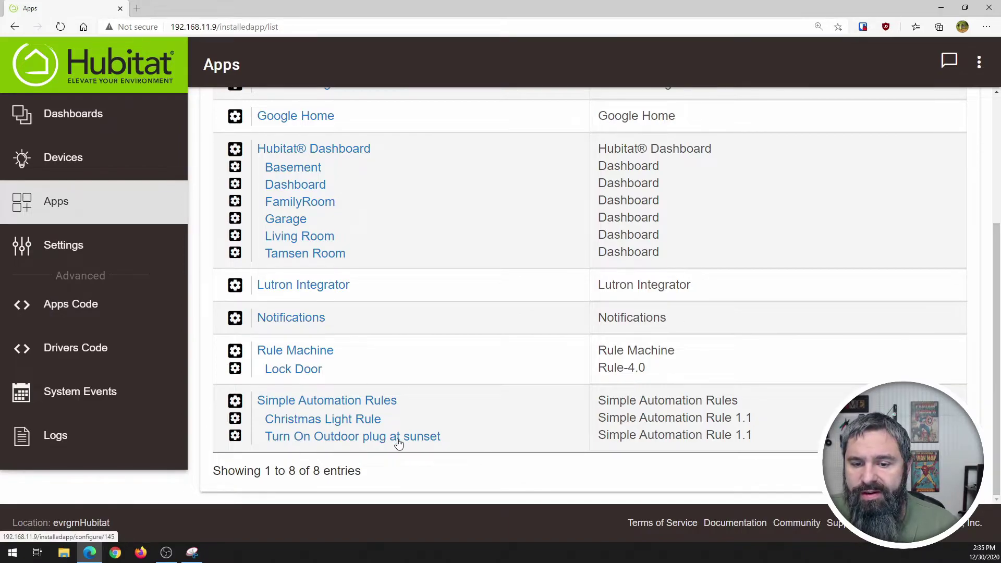
pyautogui.click(235, 435)
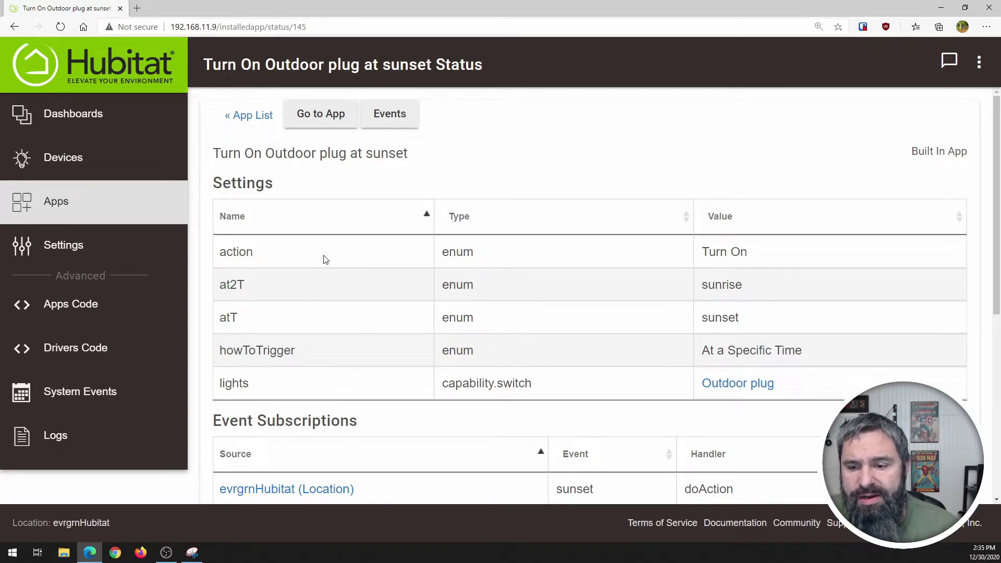
pyautogui.scroll(-2, 324, 259)
pyautogui.scroll(2, 324, 259)
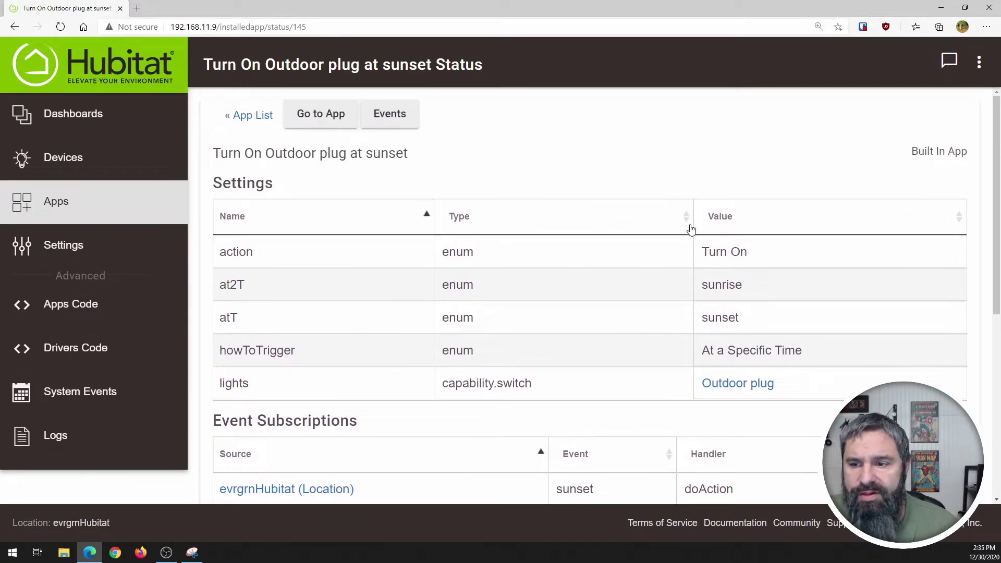
pyautogui.scroll(-6, 554, 311)
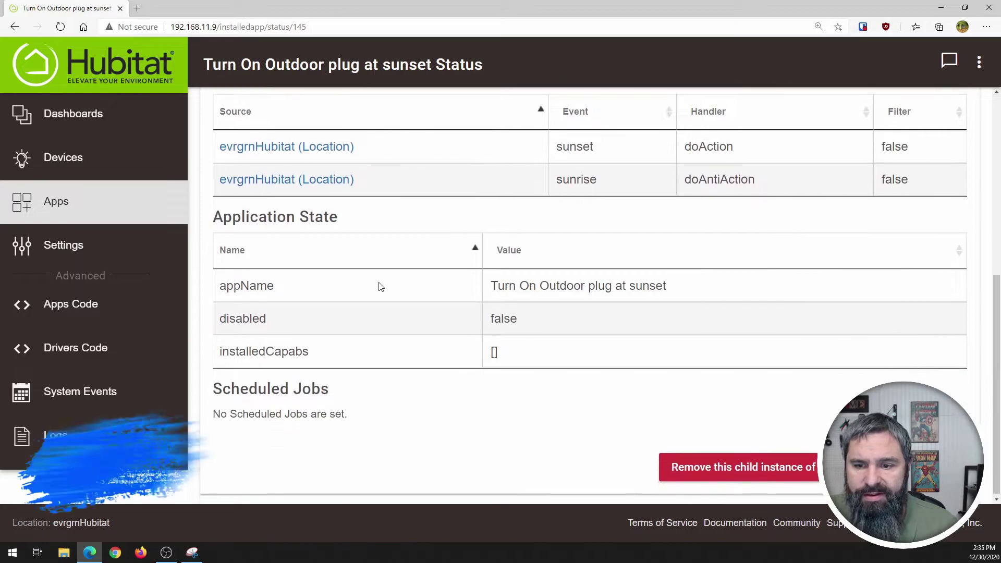
pyautogui.scroll(6, 443, 363)
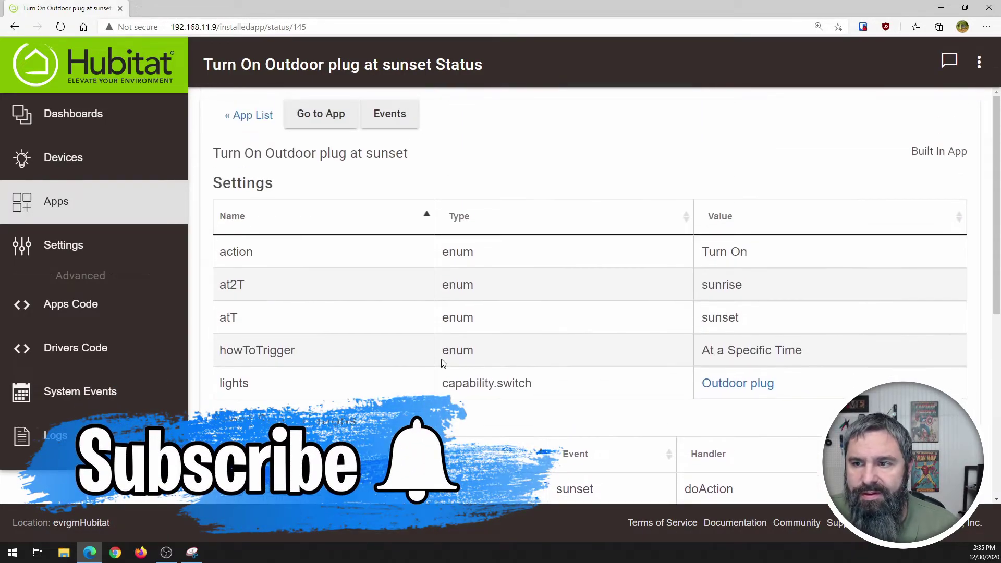
# Reopen the 'Turn On Outdoor plug at sunset' rule and check its sunset and sunrise event subscriptions.
pyautogui.click(252, 117)
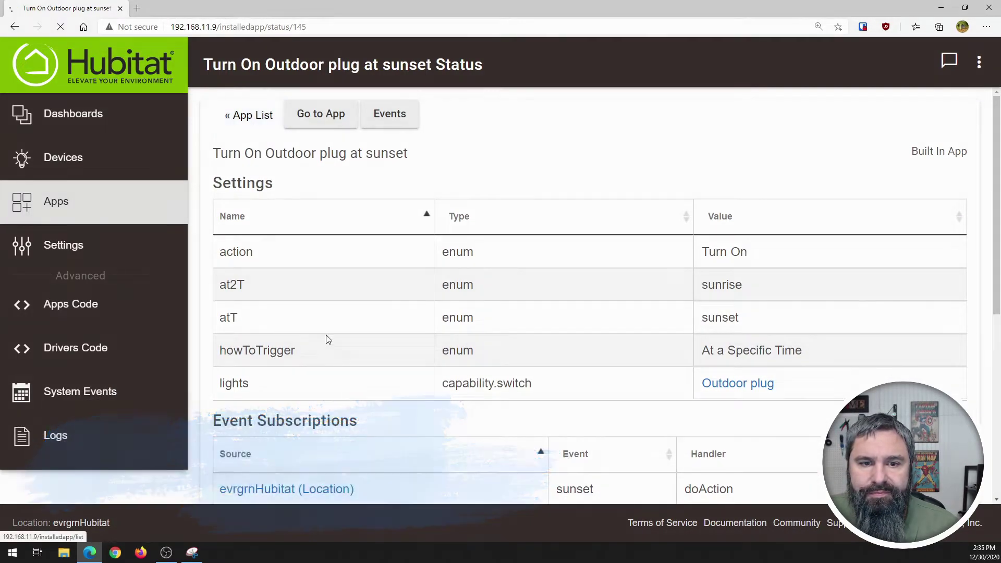
pyautogui.scroll(-4, 403, 338)
pyautogui.click(298, 445)
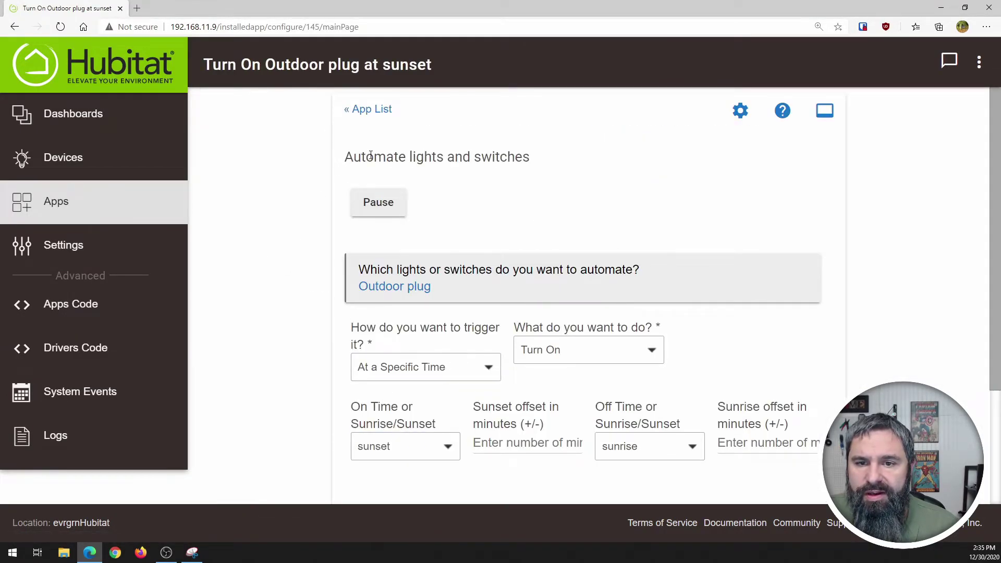
pyautogui.moveTo(366, 156); pyautogui.dragTo(432, 157)
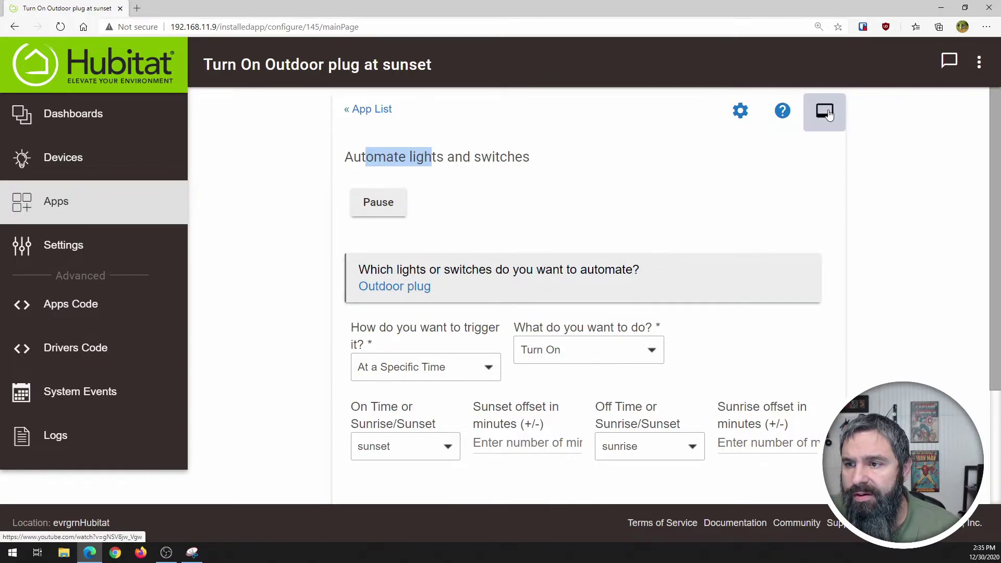
pyautogui.click(740, 111)
pyautogui.scroll(-1, 338, 287)
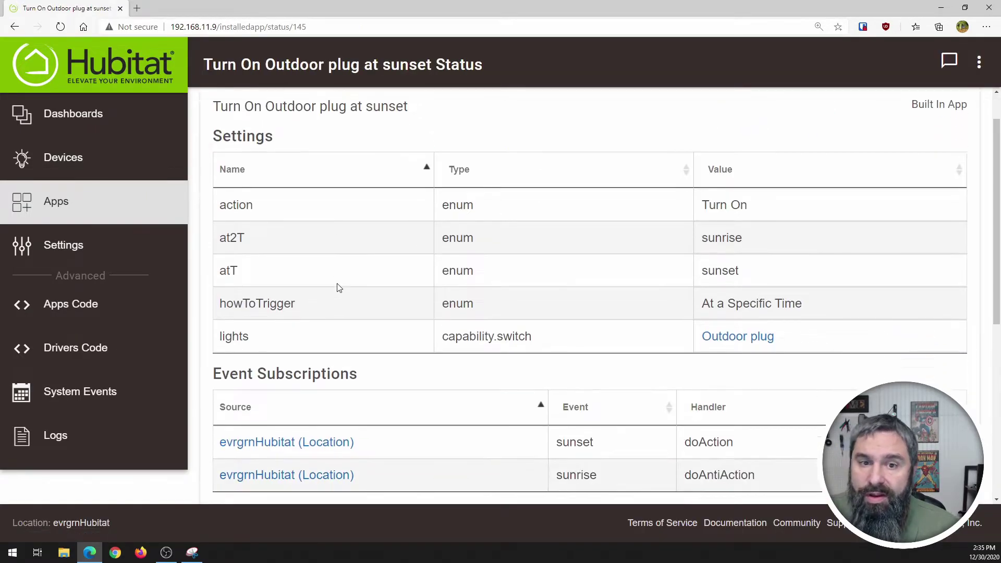
pyautogui.scroll(-6, 338, 288)
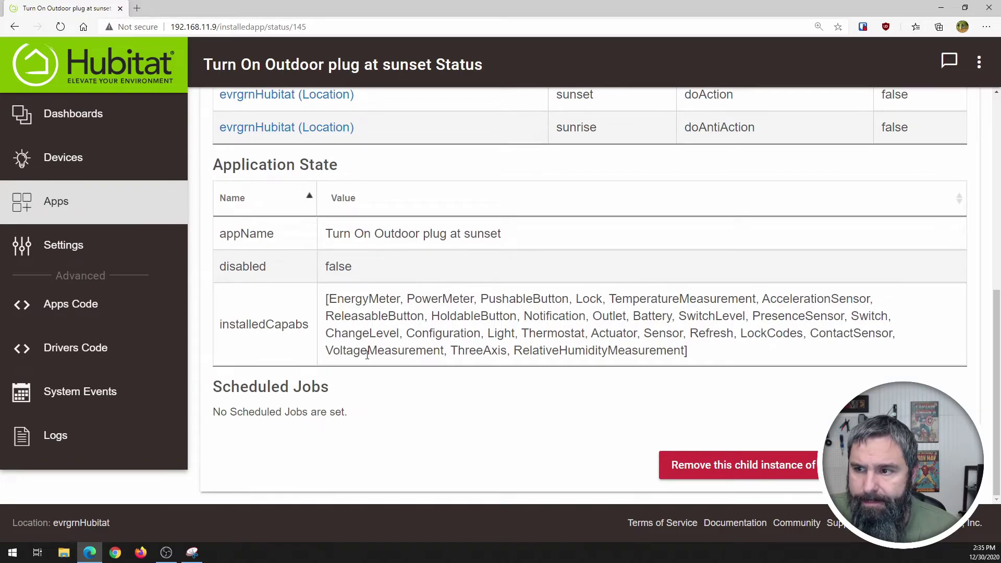
pyautogui.scroll(7, 604, 409)
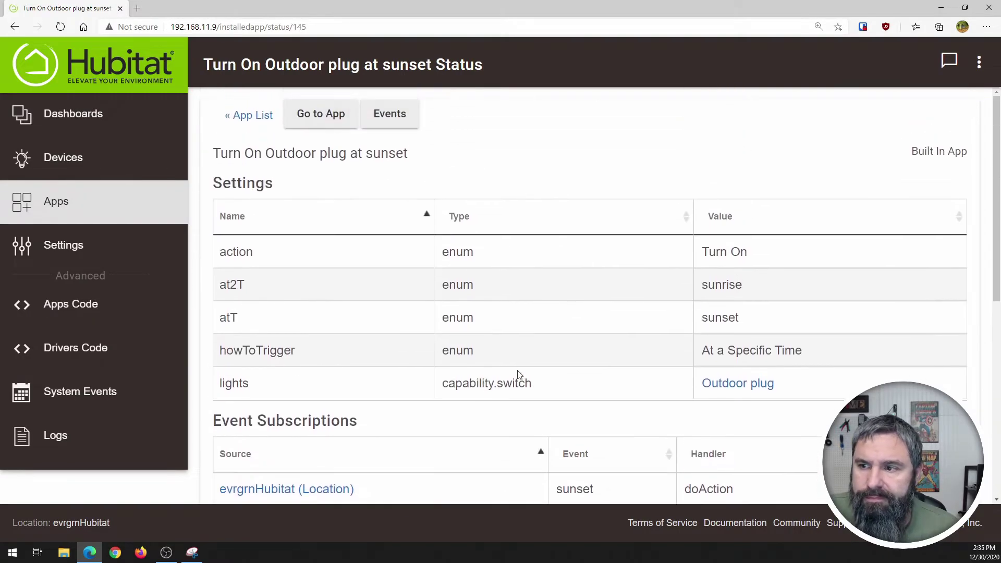
pyautogui.click(267, 117)
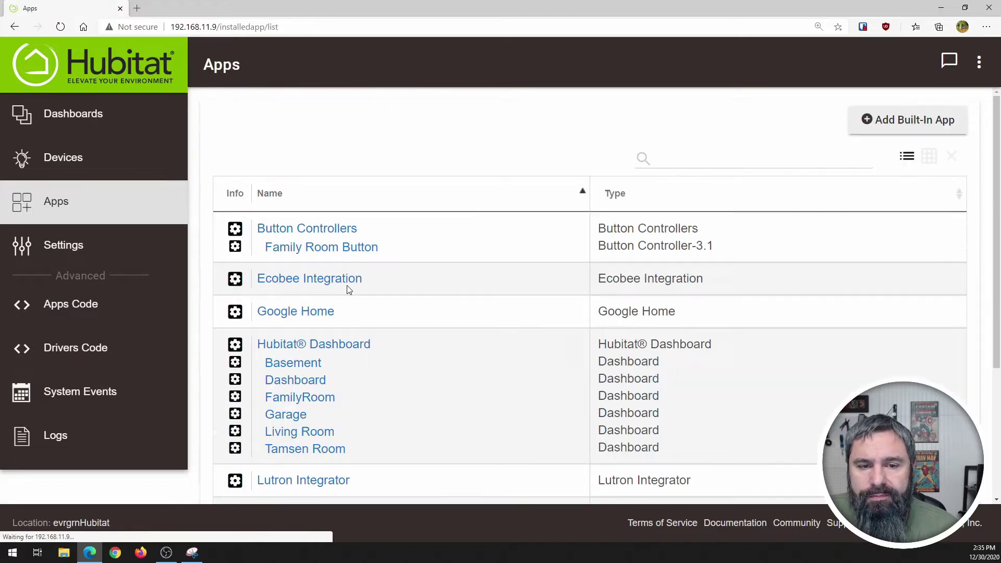
pyautogui.scroll(-3, 339, 303)
pyautogui.scroll(-1, 334, 325)
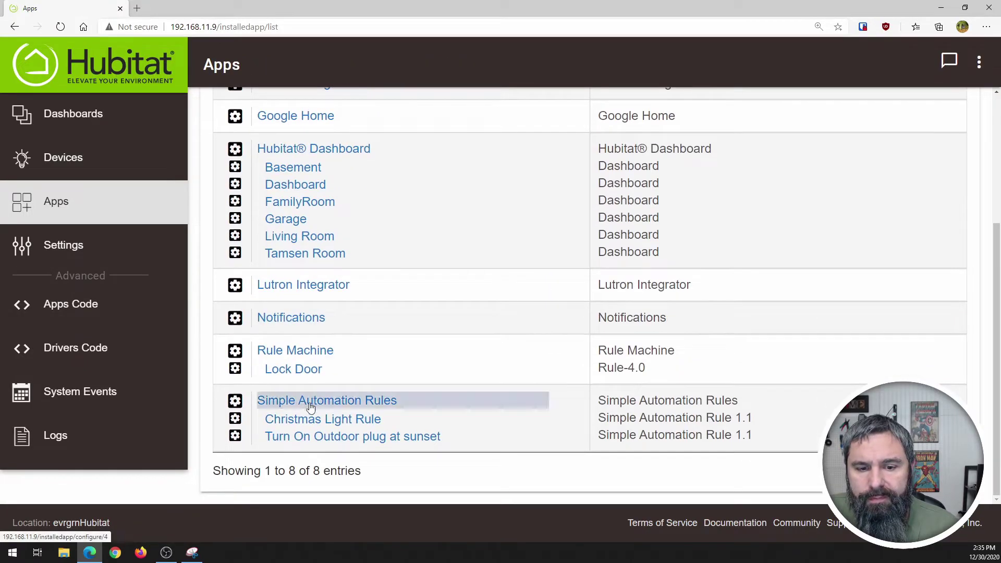
pyautogui.click(290, 438)
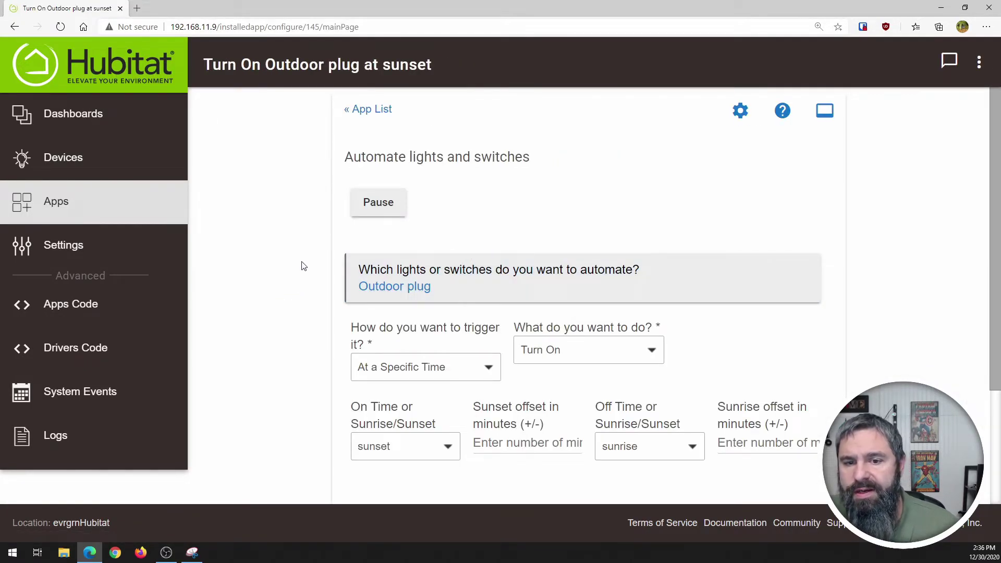
pyautogui.click(509, 288)
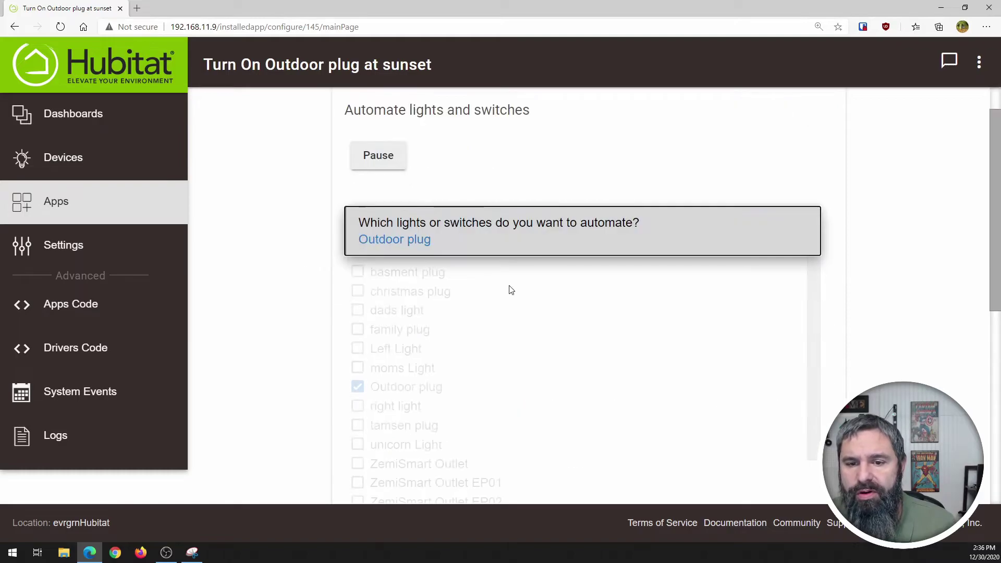
pyautogui.click(315, 254)
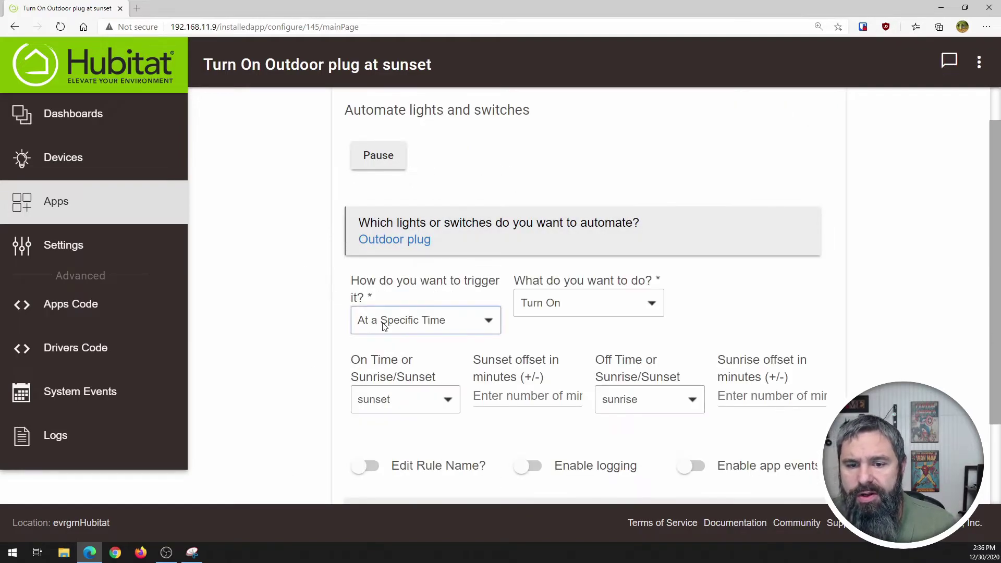
pyautogui.scroll(-1, 518, 398)
pyautogui.scroll(-1, 519, 398)
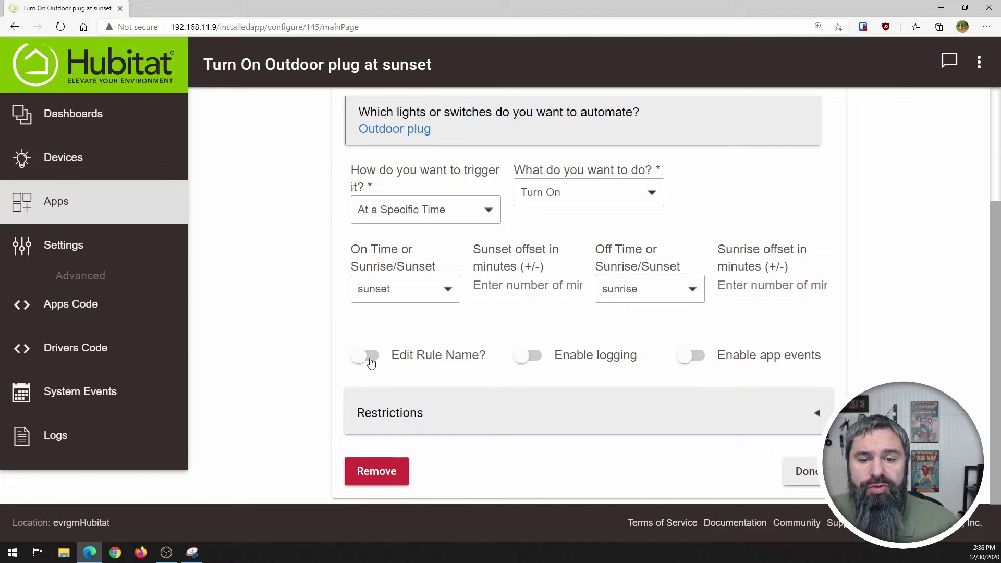
pyautogui.click(368, 356)
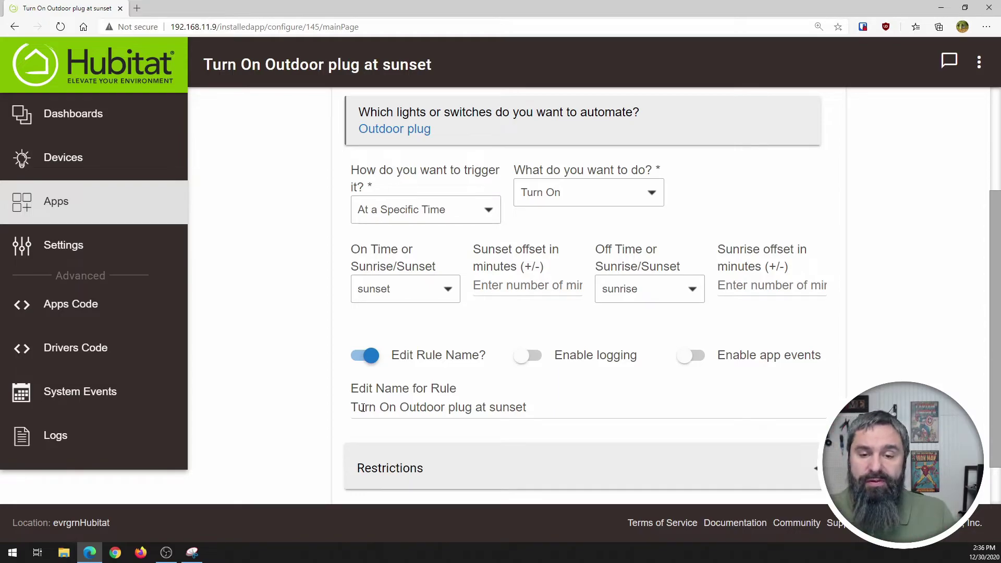
pyautogui.click(365, 355)
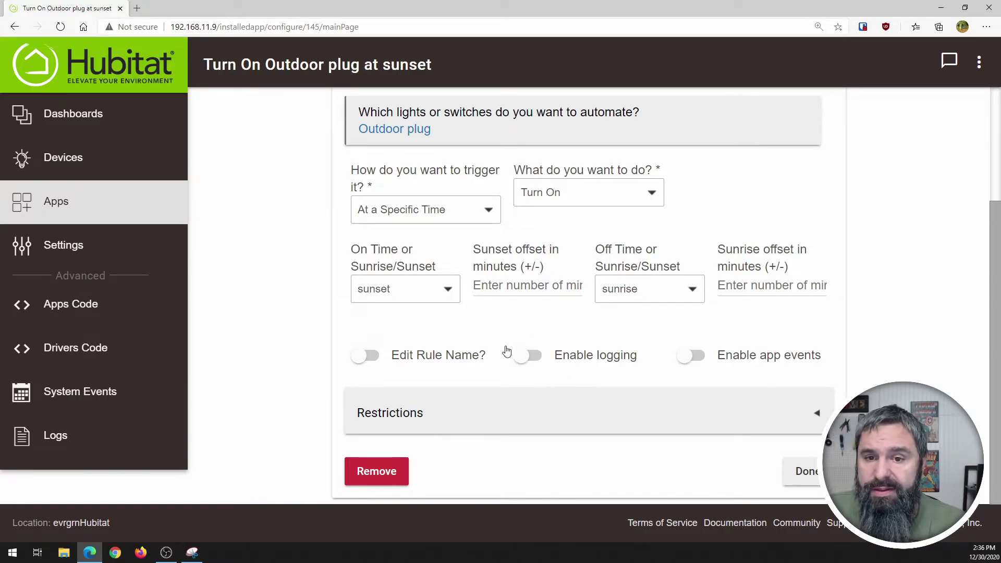
pyautogui.click(795, 471)
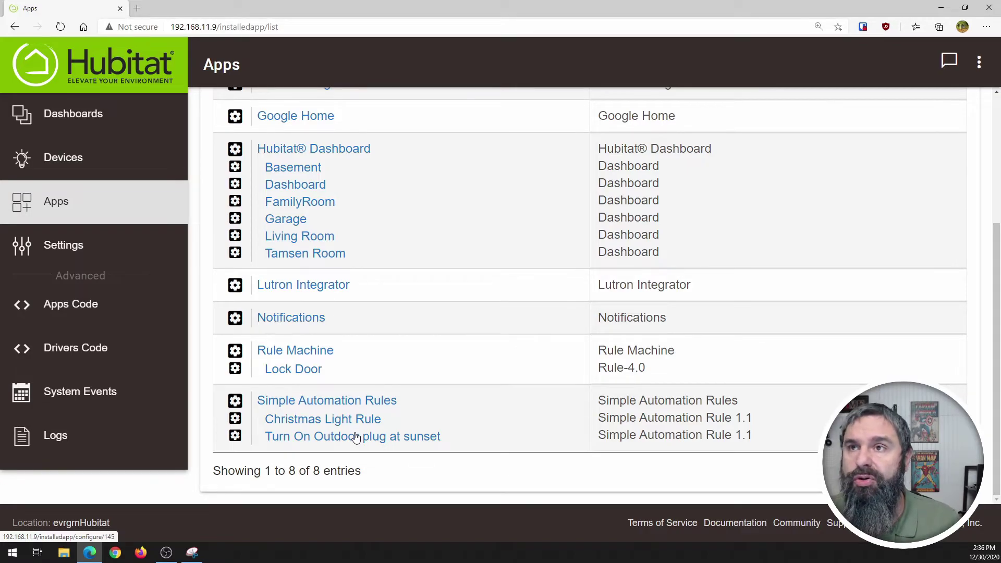
# Open Christmas Light Rule and review its four plugs and 06:00 AM / 09:10 PM times.
pyautogui.click(351, 419)
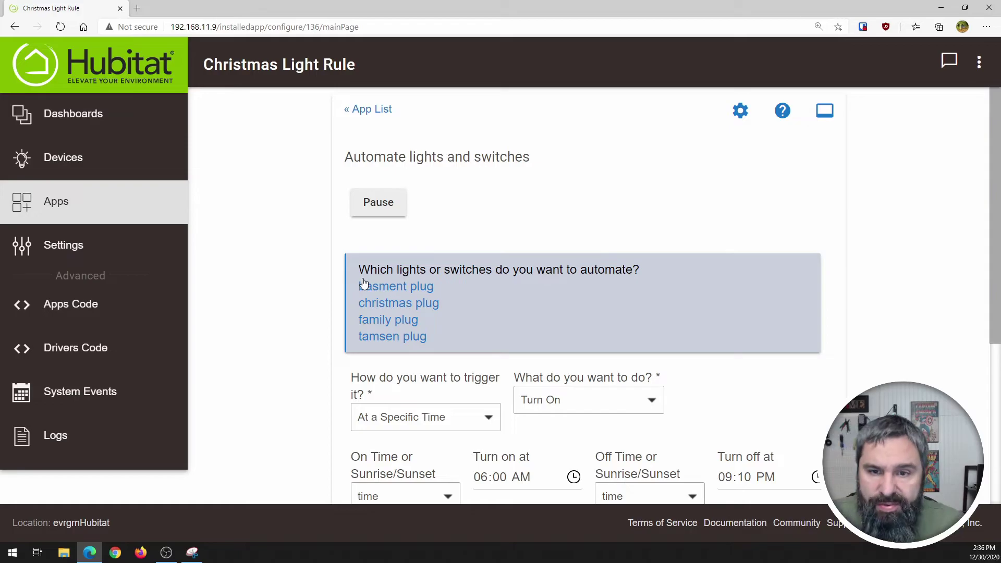
pyautogui.scroll(-3, 306, 288)
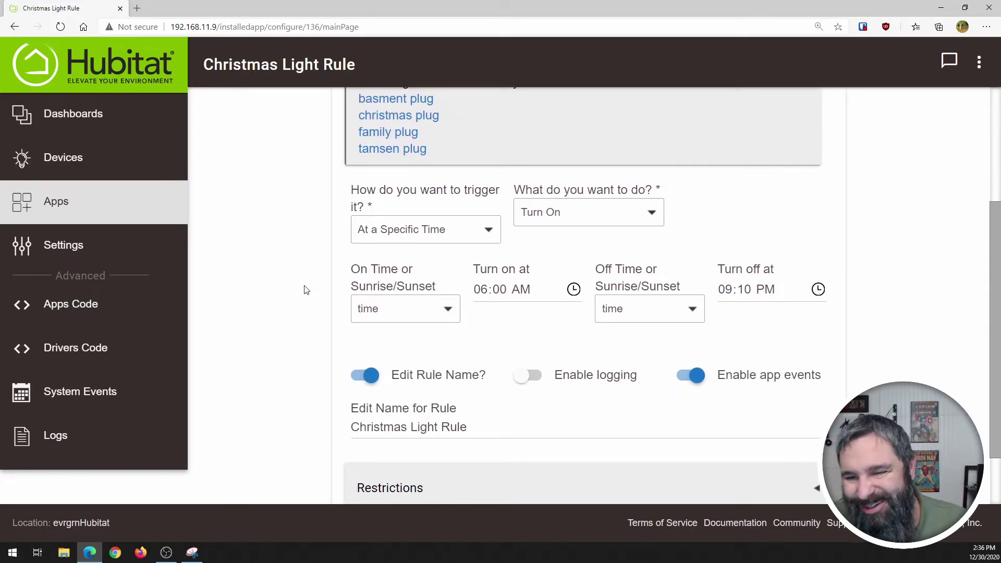
pyautogui.scroll(1, 306, 290)
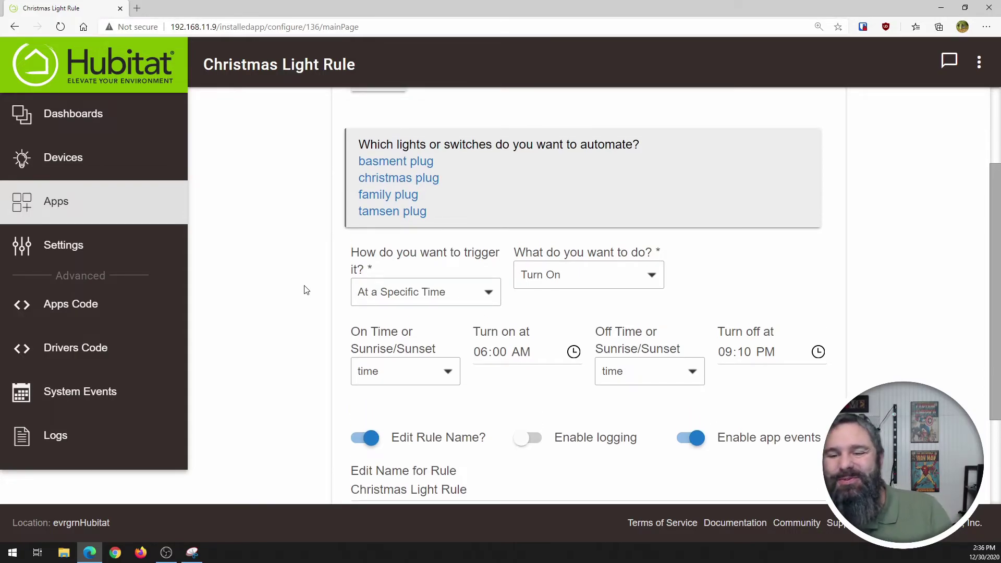
pyautogui.scroll(2, 307, 290)
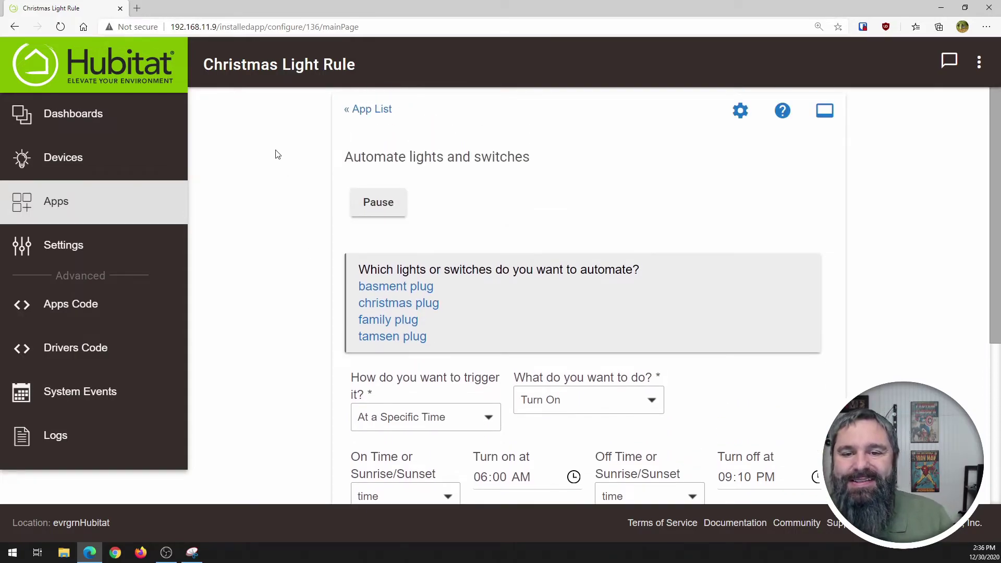
pyautogui.moveTo(350, 157); pyautogui.dragTo(528, 157)
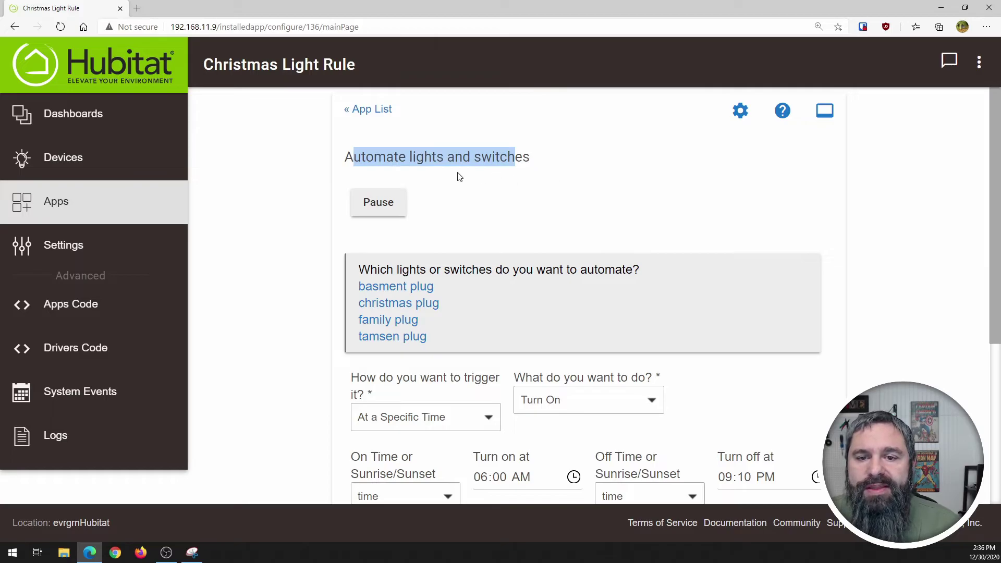
pyautogui.click(309, 214)
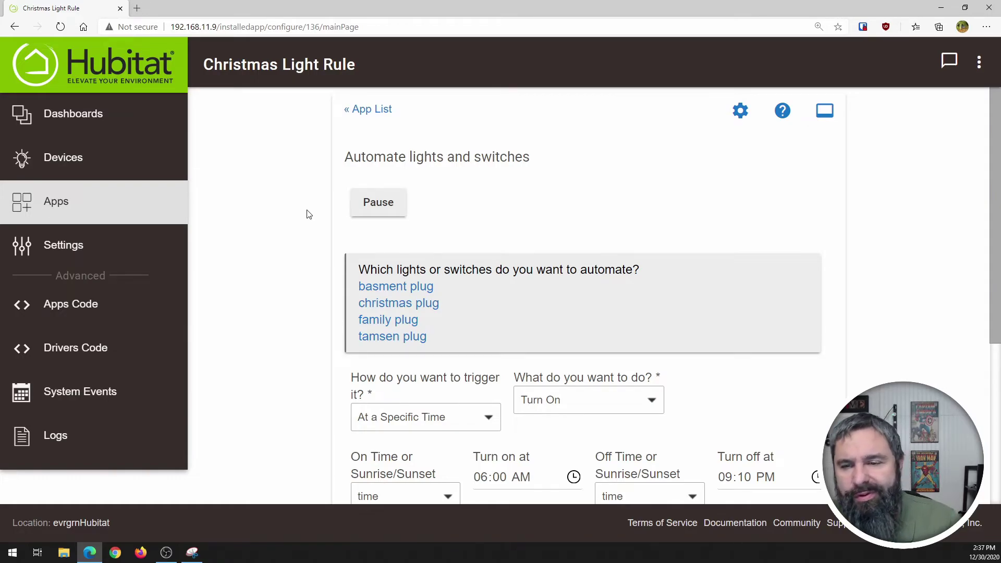
pyautogui.scroll(-3, 308, 255)
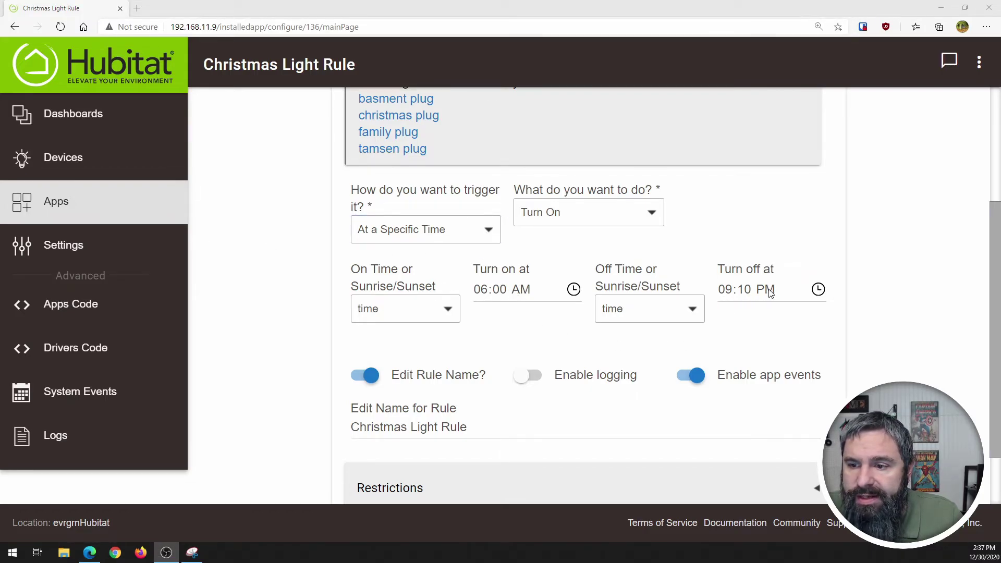
pyautogui.scroll(1, 306, 281)
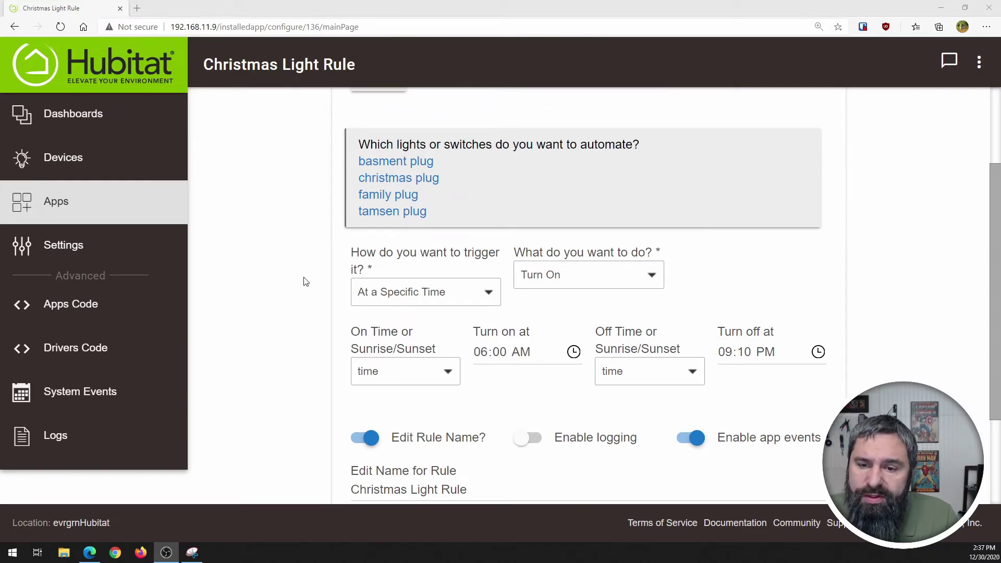
# Check the On Time choices (time, sunrise, sunset) and leave it set to time.
pyautogui.click(453, 375)
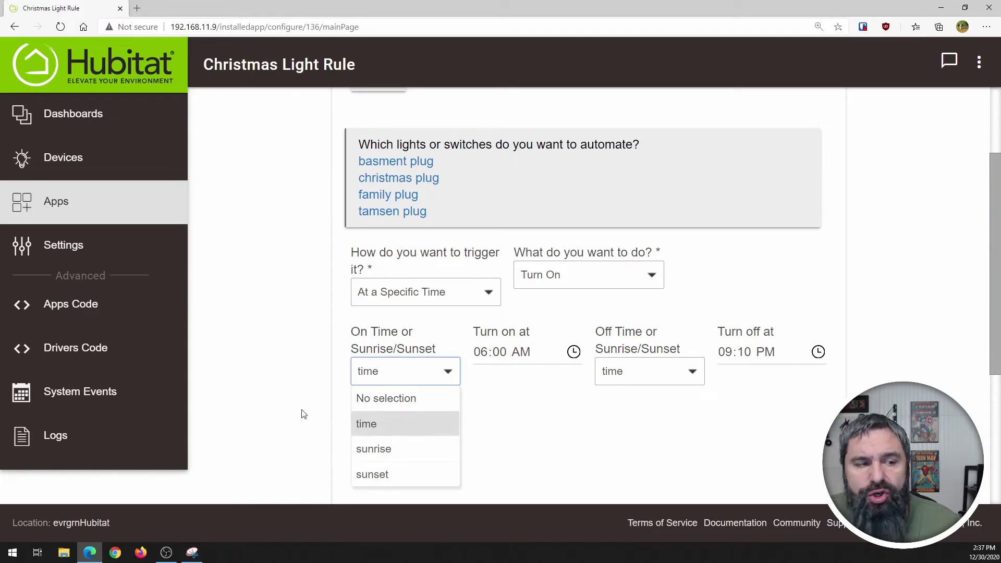
pyautogui.click(273, 362)
pyautogui.scroll(-3, 342, 351)
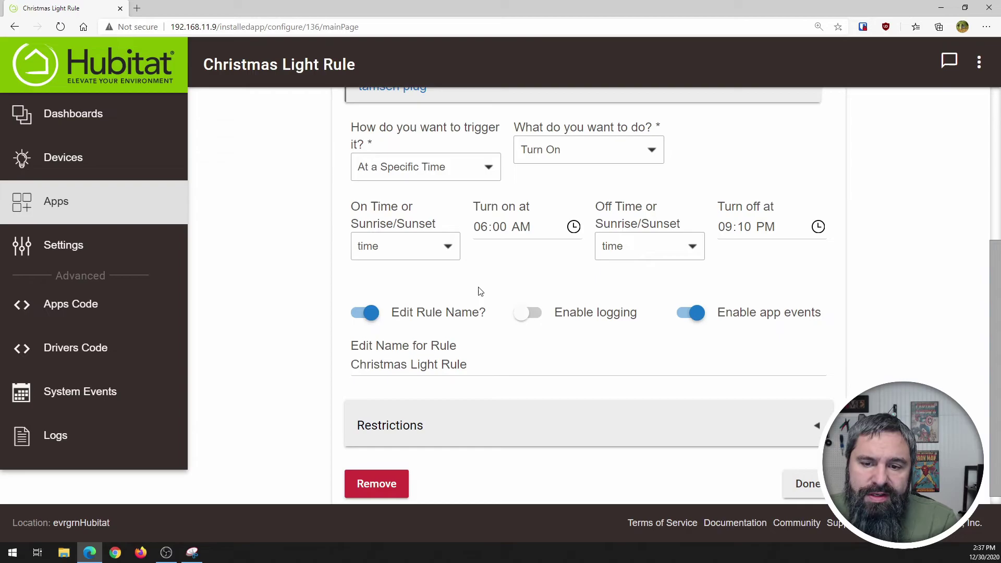
pyautogui.scroll(3, 535, 182)
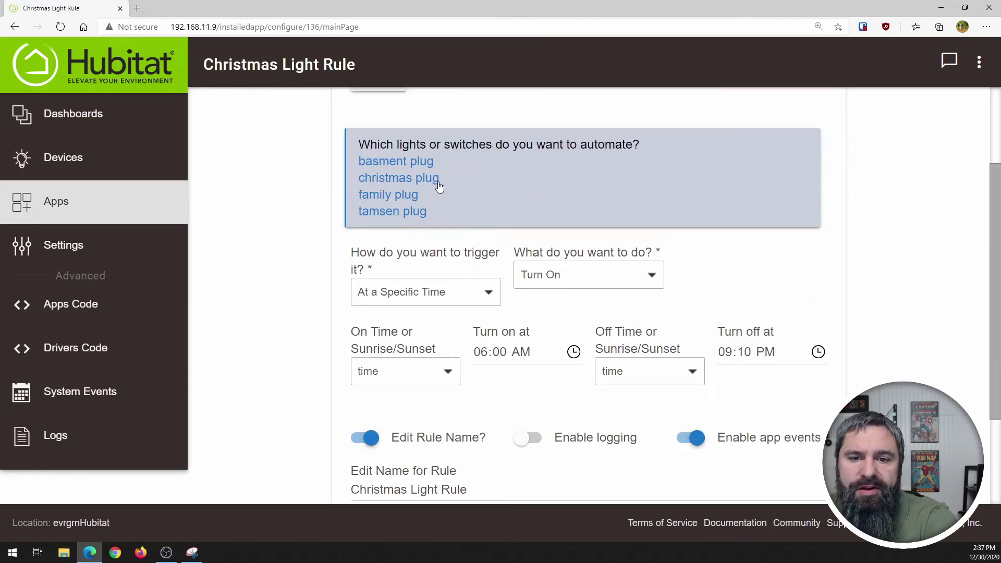
pyautogui.click(540, 196)
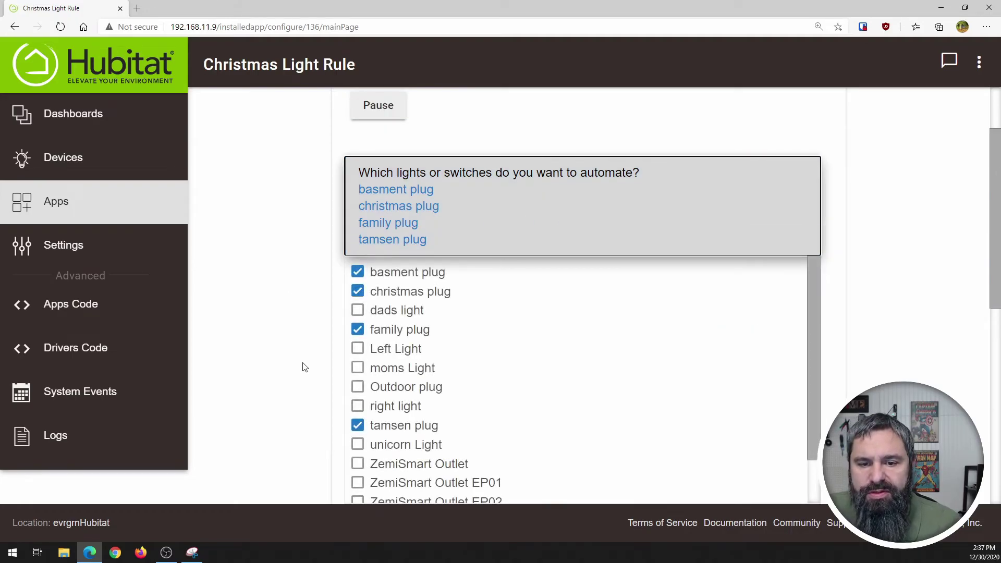
pyautogui.scroll(-3, 304, 363)
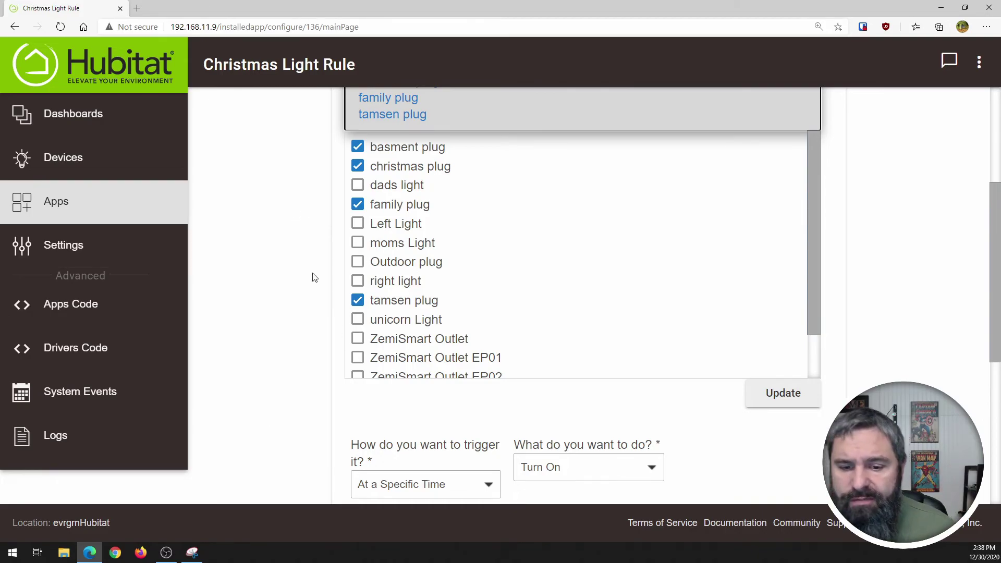
pyautogui.click(324, 279)
pyautogui.scroll(-6, 303, 271)
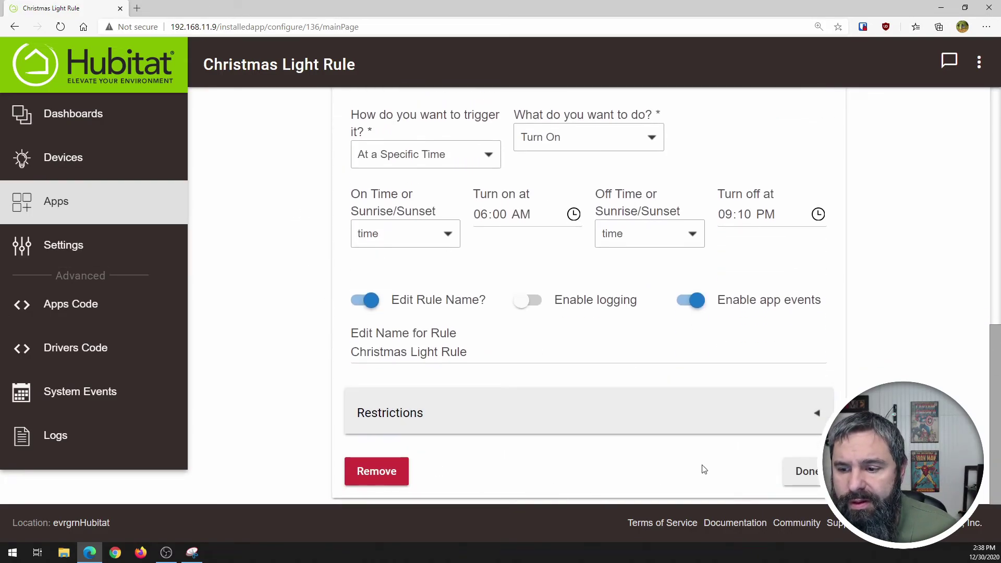
# Close the Christmas Light Rule and return to the Simple Automation Rules list in Apps.
pyautogui.click(795, 475)
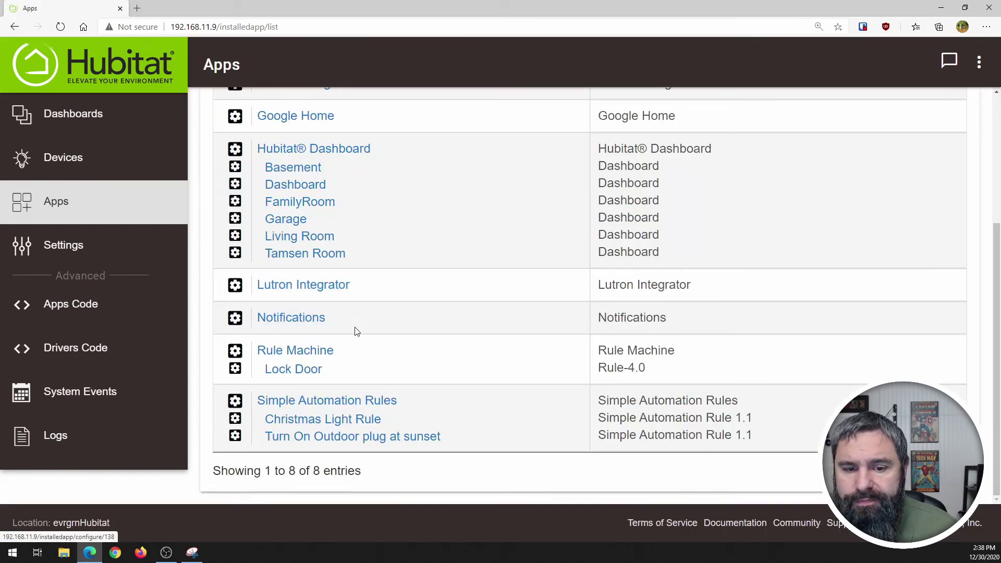
pyautogui.click(325, 403)
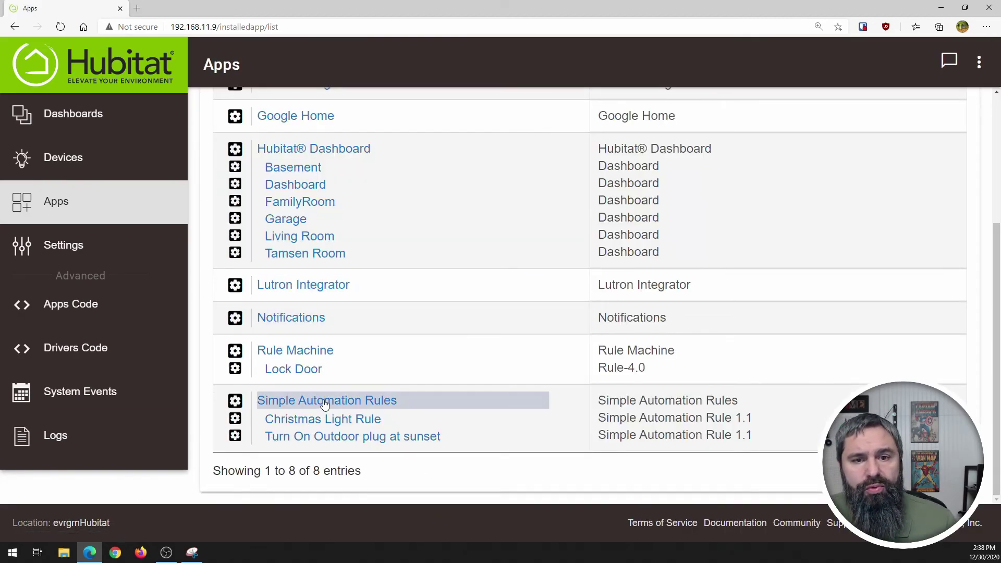